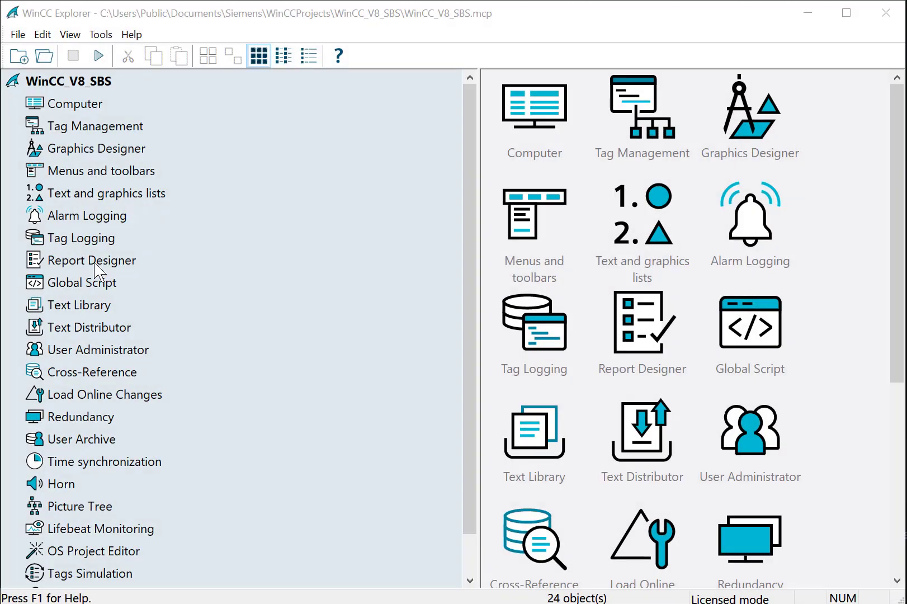
- In WinCC Explorer, list the Report Designer layouts and open a new blank layout, NewRpl1
{"action": "double_click", "coordinate": [79, 265]}
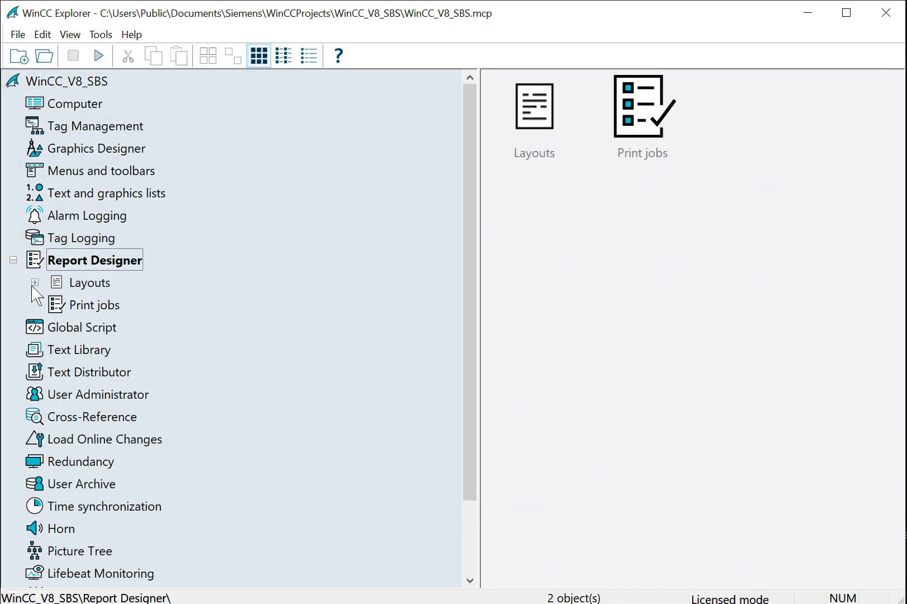
{"action": "left_click", "coordinate": [69, 288]}
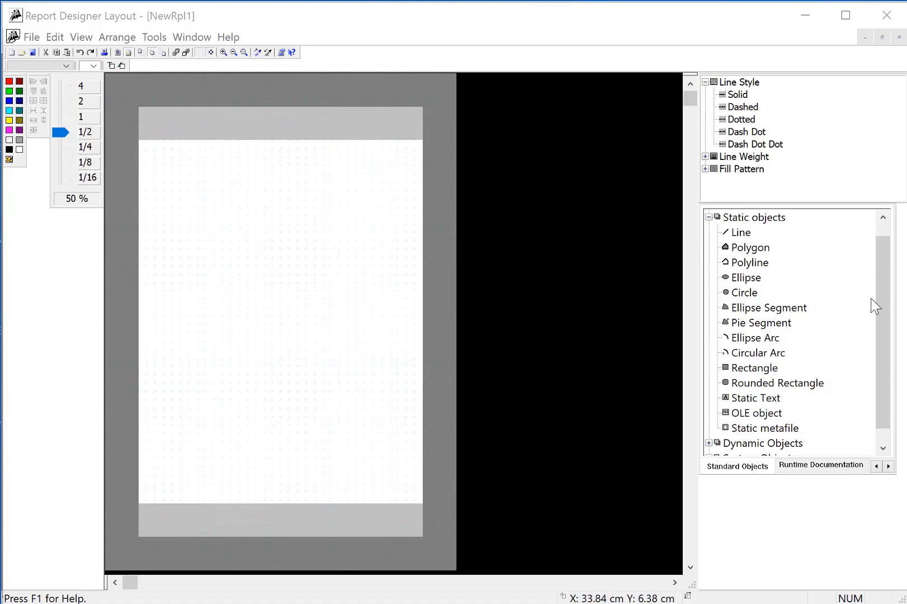
- Make NewRpl1's cover sheet the page being edited, with system objects ready to place
{"action": "left_click_drag", "start_coordinate": [882, 308], "coordinate": [884, 331]}
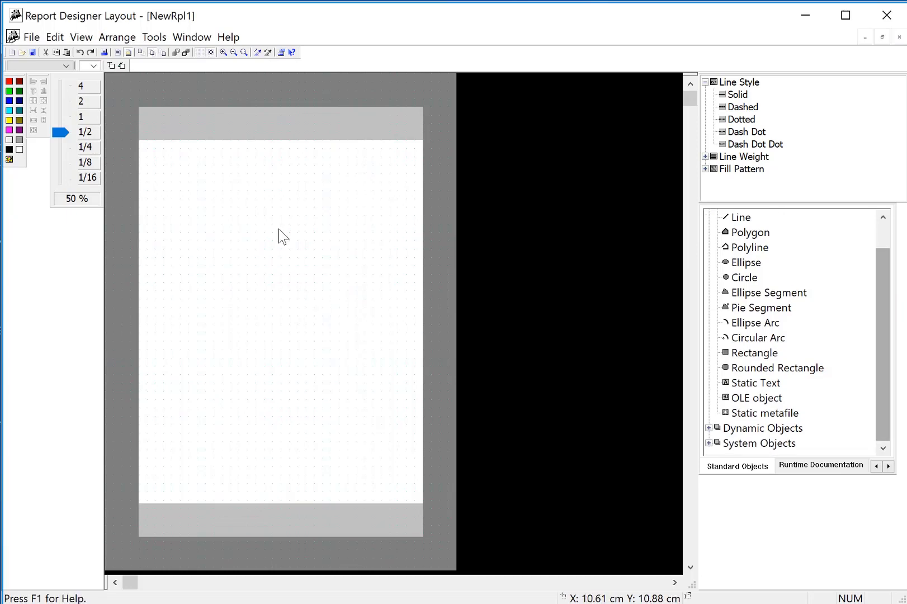
{"action": "left_click", "coordinate": [140, 52]}
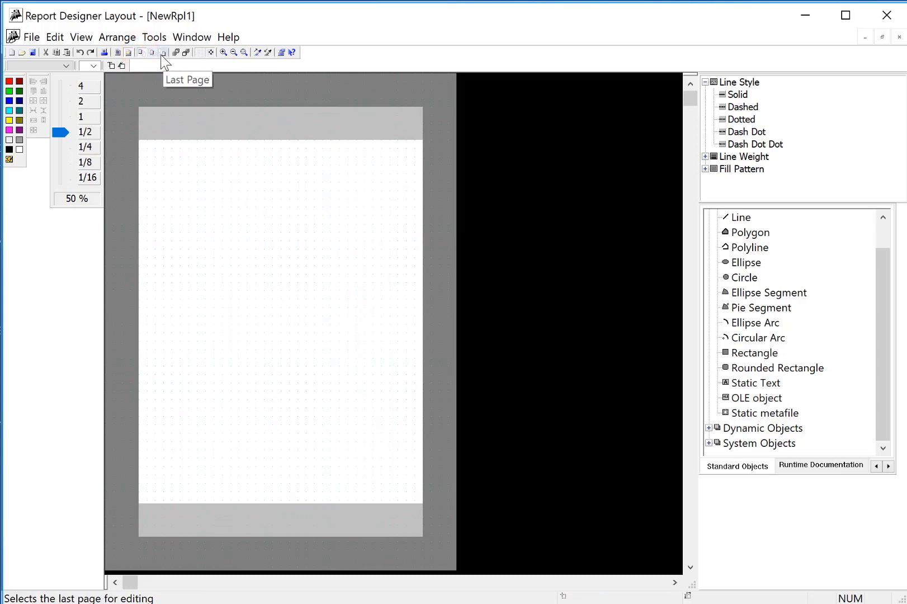
{"action": "left_click", "coordinate": [117, 53]}
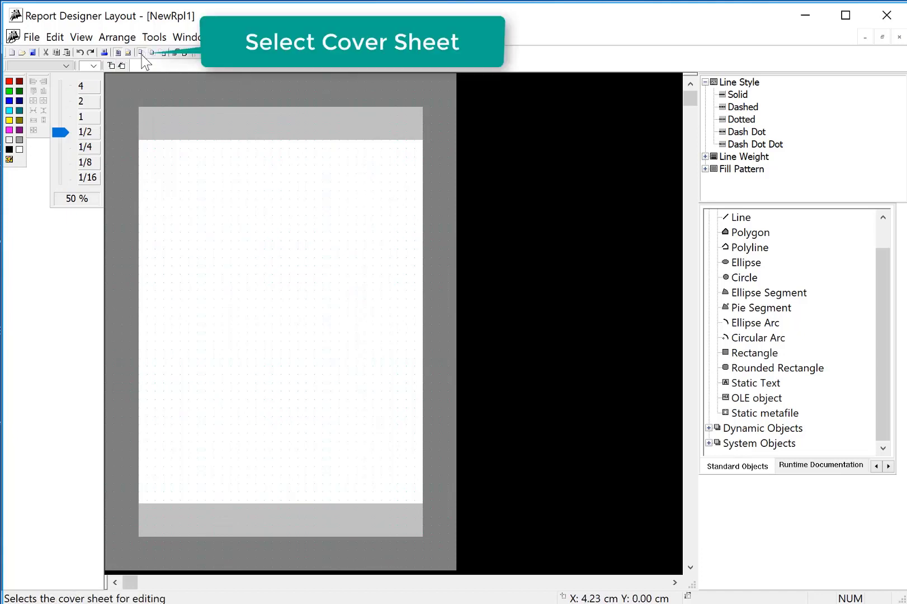
{"action": "left_click", "coordinate": [142, 54]}
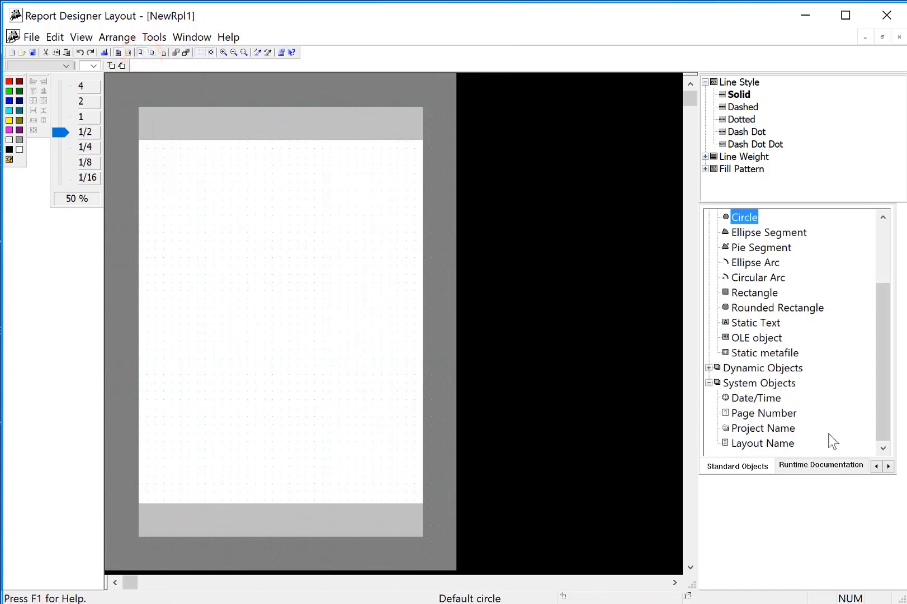
- Draw a Project Name box across the top of the cover sheet with 22 pt text
{"action": "left_click", "coordinate": [777, 428]}
{"action": "left_click_drag", "start_coordinate": [172, 158], "coordinate": [400, 190]}
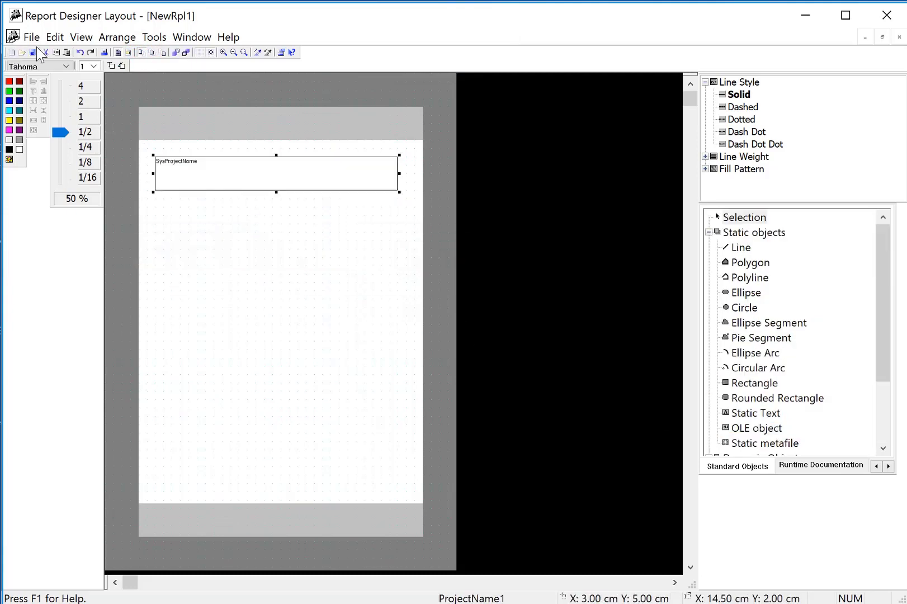
{"action": "left_click", "coordinate": [94, 67]}
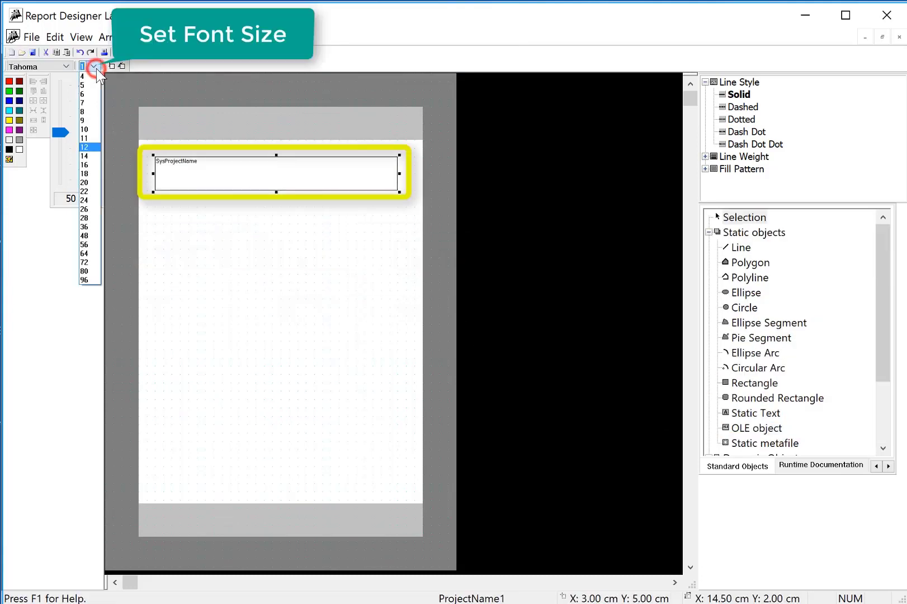
{"action": "left_click", "coordinate": [87, 192]}
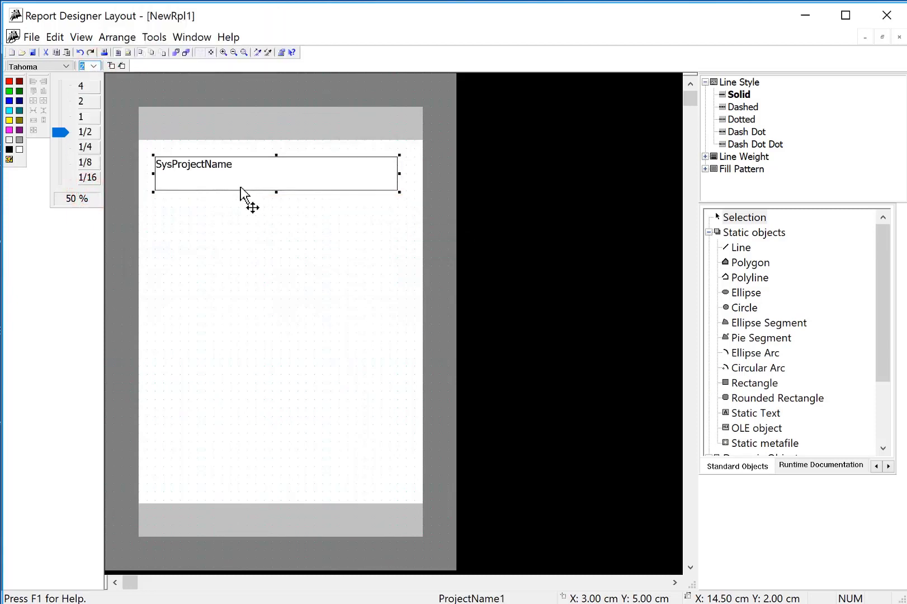
- Centre the project name text horizontally and vertically in its properties
{"action": "right_click", "coordinate": [270, 188]}
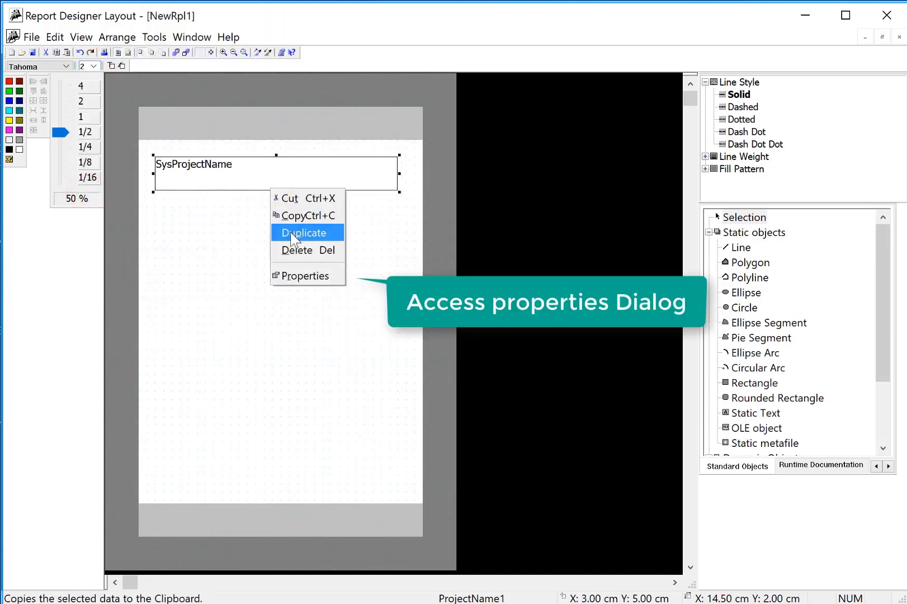
{"action": "left_click", "coordinate": [296, 275]}
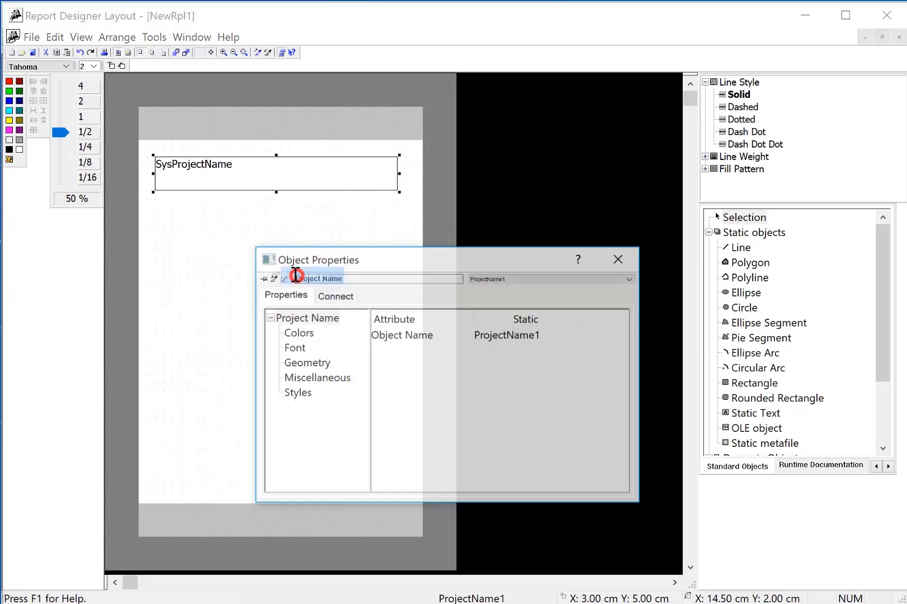
{"action": "left_click", "coordinate": [295, 347]}
{"action": "left_click", "coordinate": [410, 414]}
{"action": "left_click", "coordinate": [410, 413]}
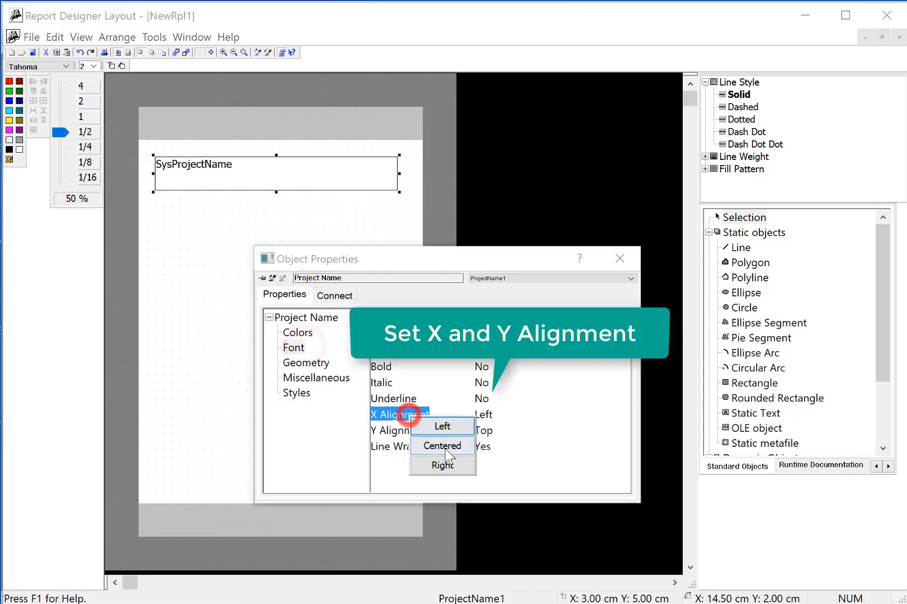
{"action": "left_click", "coordinate": [442, 446]}
{"action": "left_click", "coordinate": [408, 430]}
{"action": "left_click", "coordinate": [443, 454]}
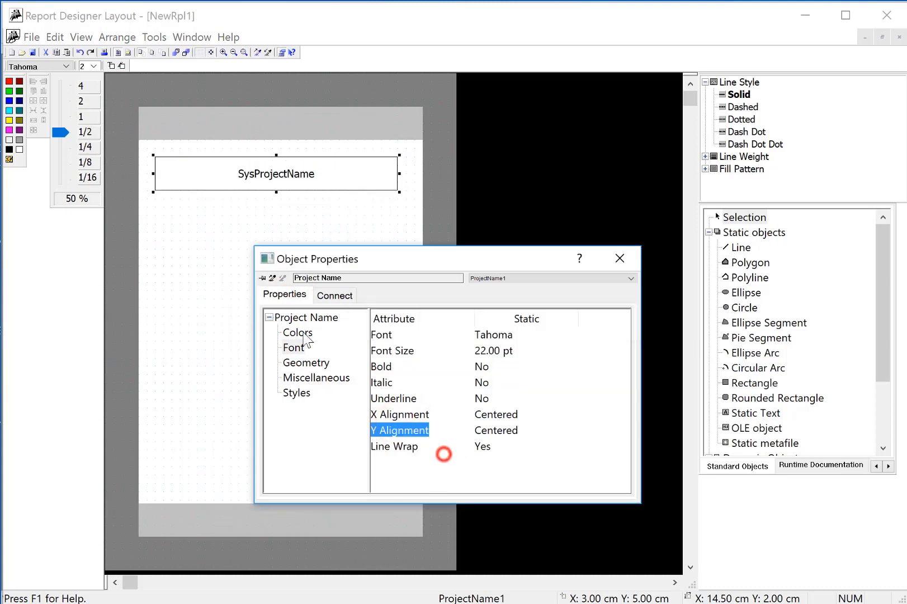
- Colour the project name text navy and shrink the box to 1.50 cm tall
{"action": "left_click", "coordinate": [304, 335]}
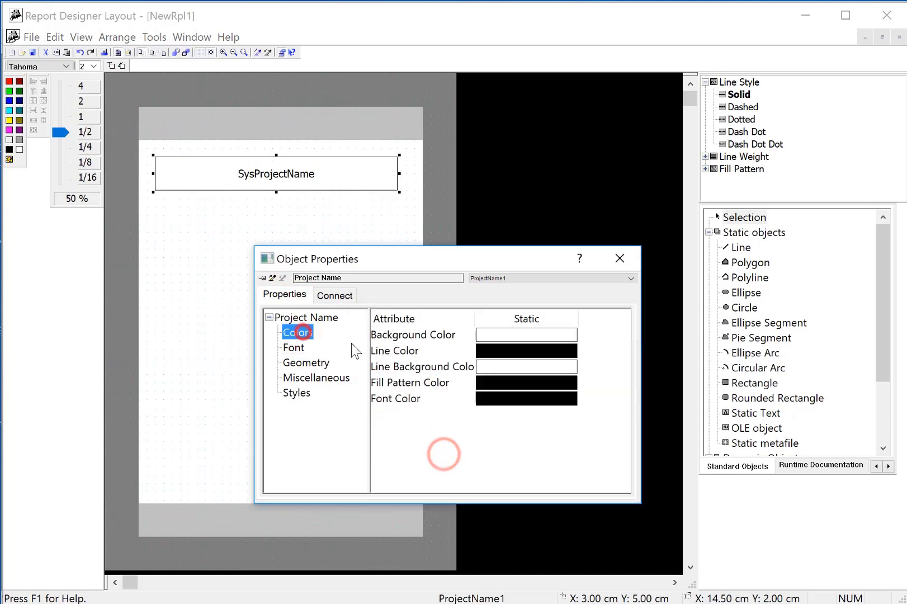
{"action": "left_click", "coordinate": [495, 401]}
{"action": "left_click", "coordinate": [530, 414]}
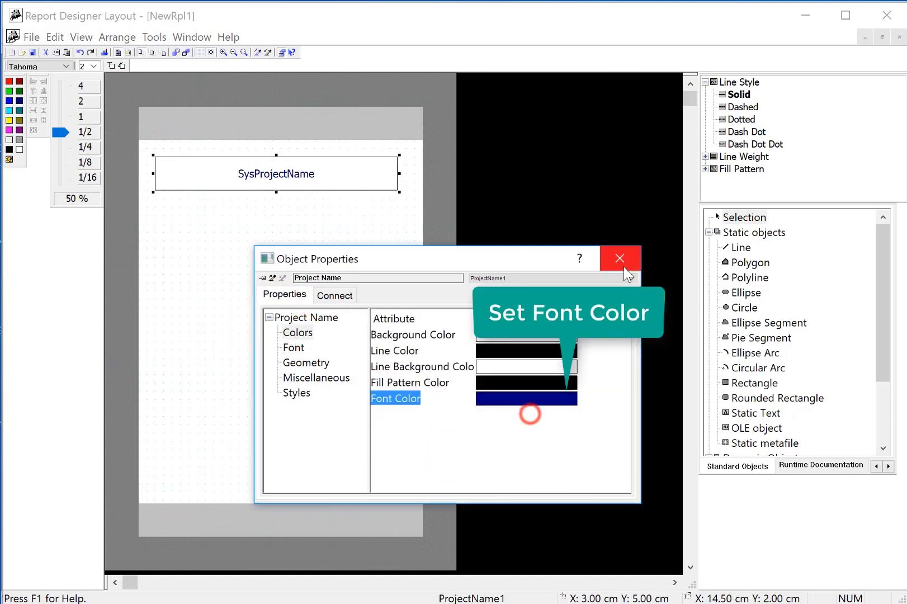
{"action": "left_click", "coordinate": [622, 260]}
{"action": "left_click", "coordinate": [276, 191]}
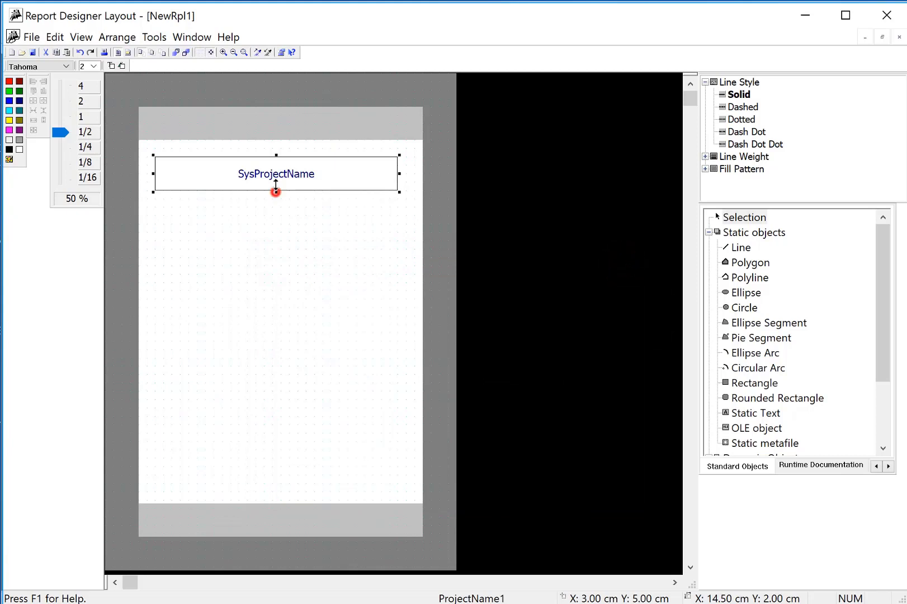
{"action": "left_click_drag", "start_coordinate": [275, 184], "coordinate": [276, 183]}
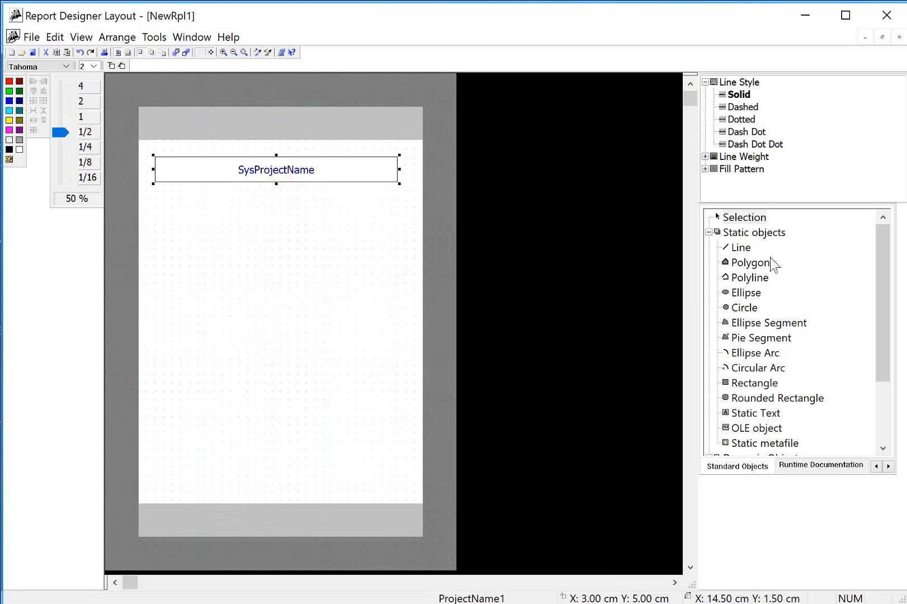
- Add a static text label 'Report Run At:' below the project name box
{"action": "left_click", "coordinate": [754, 413]}
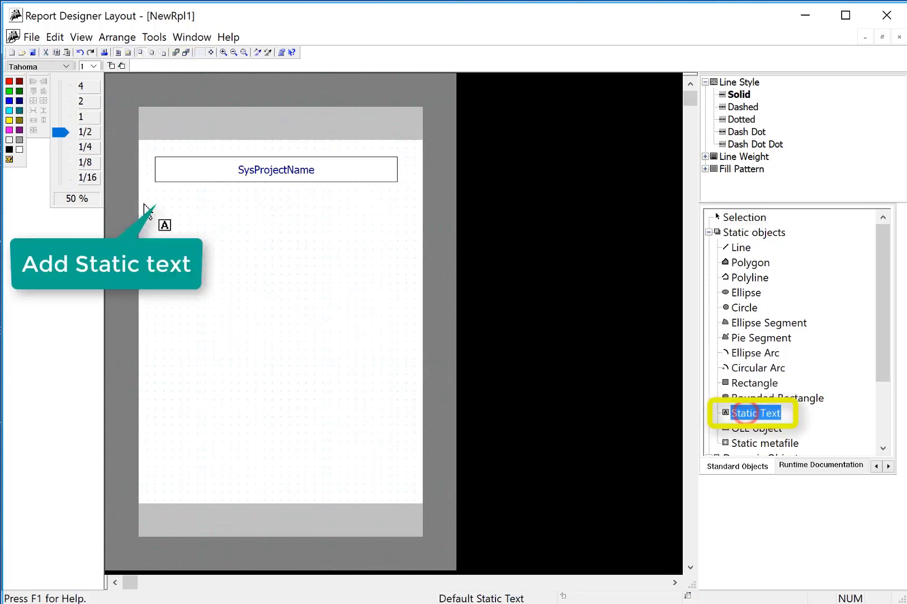
{"action": "left_click_drag", "start_coordinate": [158, 197], "coordinate": [265, 225]}
{"action": "type", "text": "Report Run AT:"}
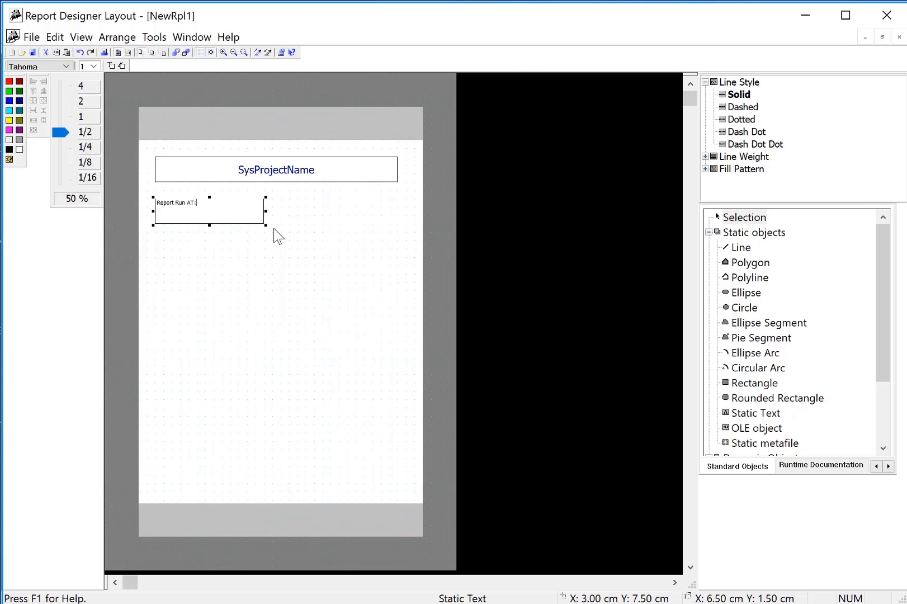
{"action": "left_click", "coordinate": [189, 207]}
- Give the label 24 pt font, centred horizontally and vertically
{"action": "right_click", "coordinate": [186, 209]}
{"action": "left_click", "coordinate": [208, 292]}
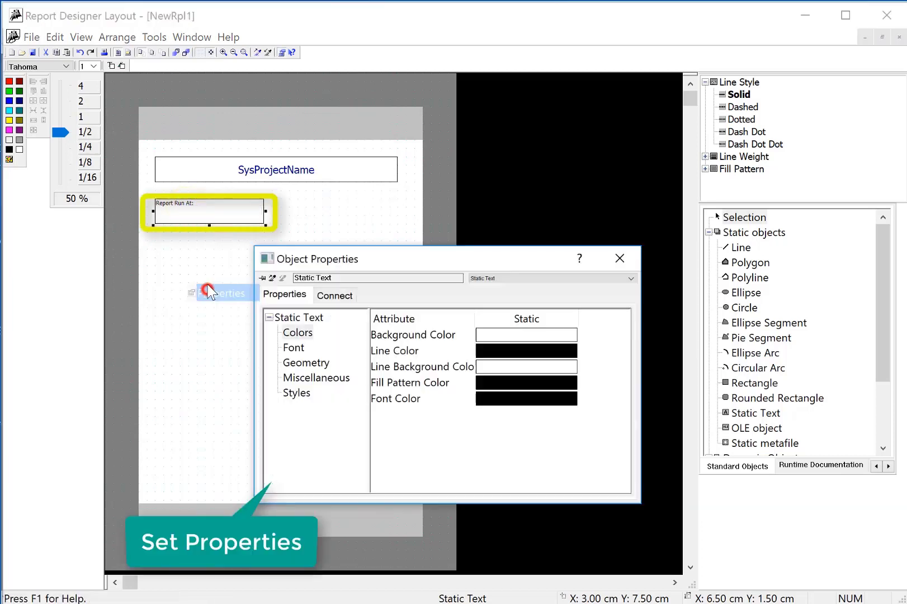
{"action": "left_click", "coordinate": [294, 348]}
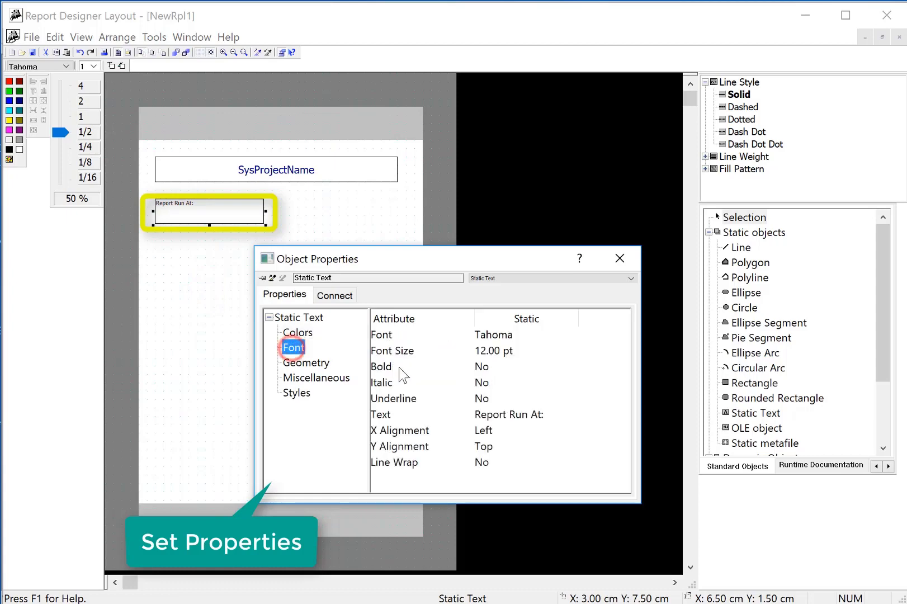
{"action": "double_click", "coordinate": [397, 350]}
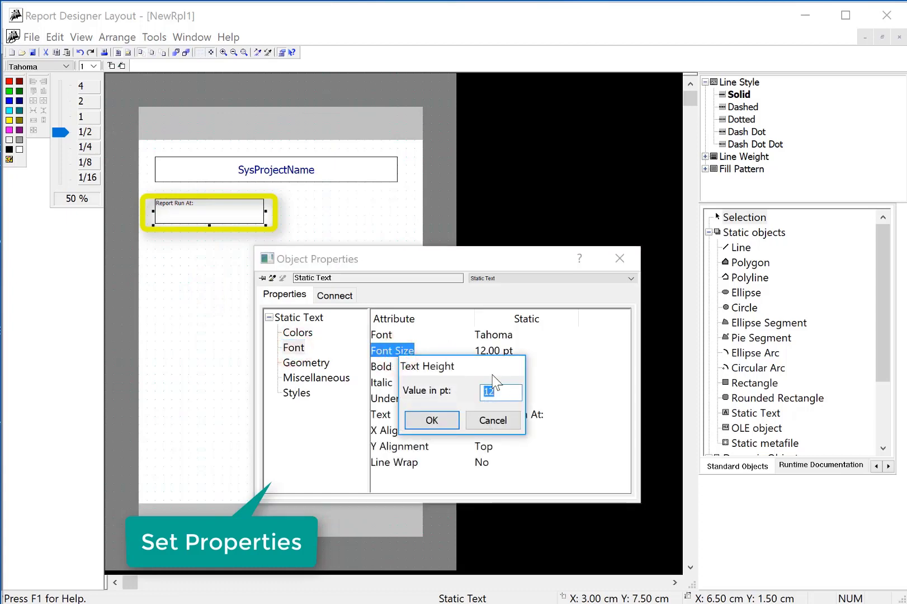
{"action": "type", "text": "24"}
{"action": "key", "text": "Return"}
{"action": "left_click", "coordinate": [414, 429]}
{"action": "left_click", "coordinate": [411, 430]}
{"action": "left_click", "coordinate": [452, 461]}
{"action": "left_click", "coordinate": [400, 446]}
{"action": "left_click", "coordinate": [403, 447]}
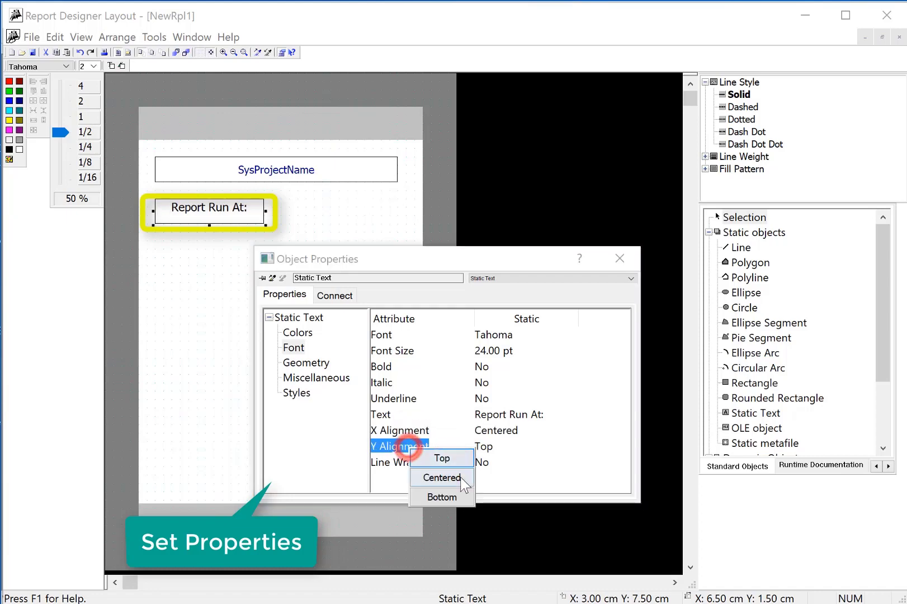
{"action": "left_click", "coordinate": [456, 476]}
{"action": "left_click", "coordinate": [618, 256]}
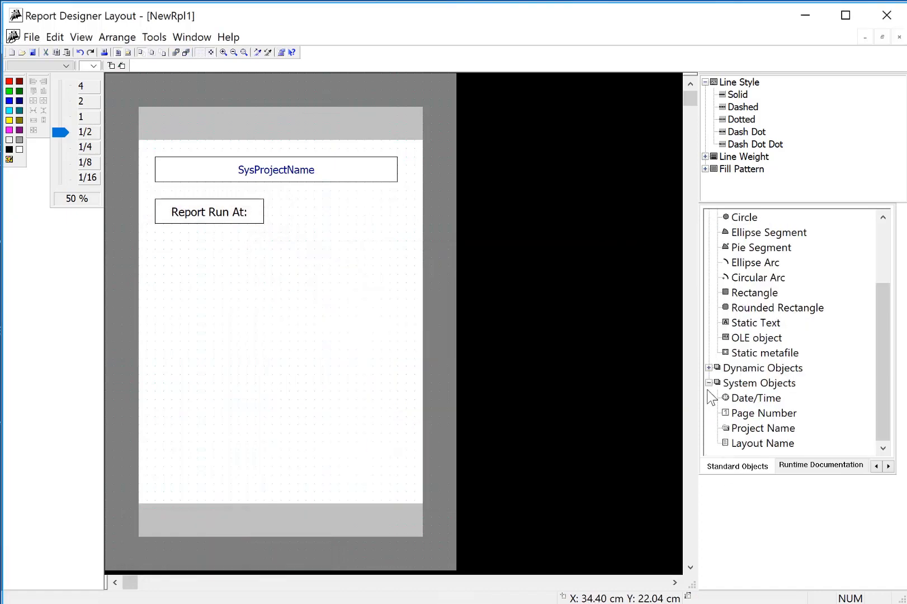
- Place a SysTime date/time field beside the label and copy the label's formatting onto it
{"action": "left_click", "coordinate": [756, 397]}
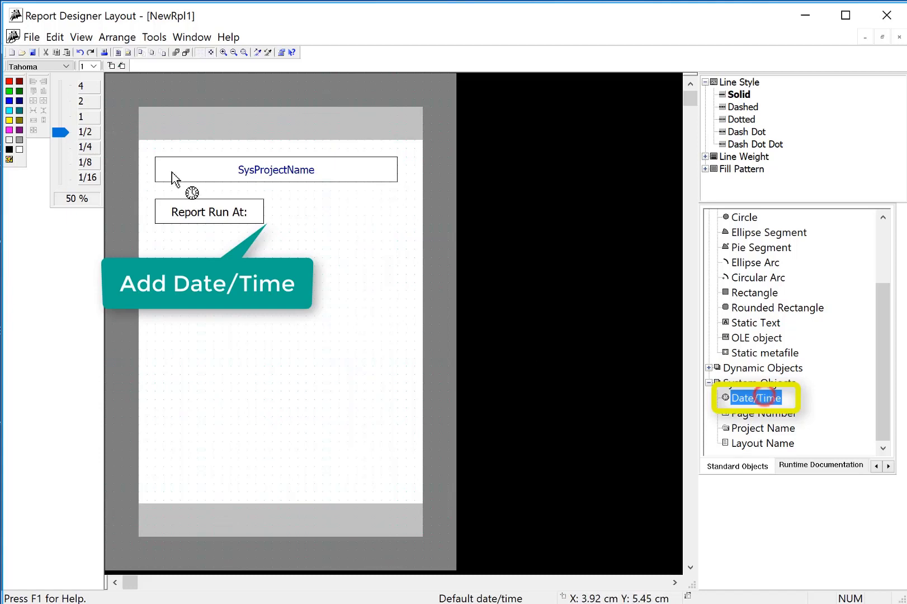
{"action": "left_click_drag", "start_coordinate": [263, 197], "coordinate": [416, 225]}
{"action": "left_click", "coordinate": [229, 210]}
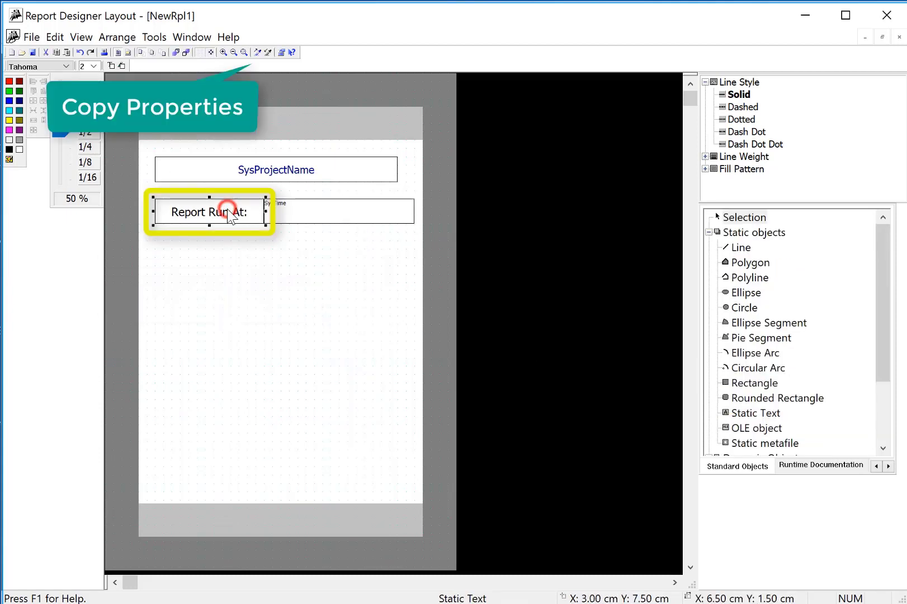
{"action": "left_click", "coordinate": [258, 52]}
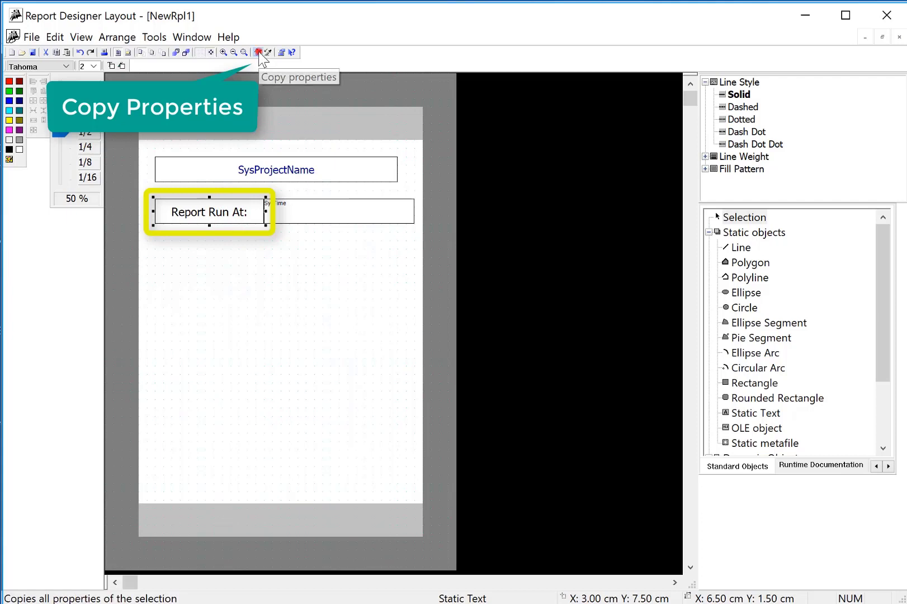
{"action": "left_click", "coordinate": [268, 216]}
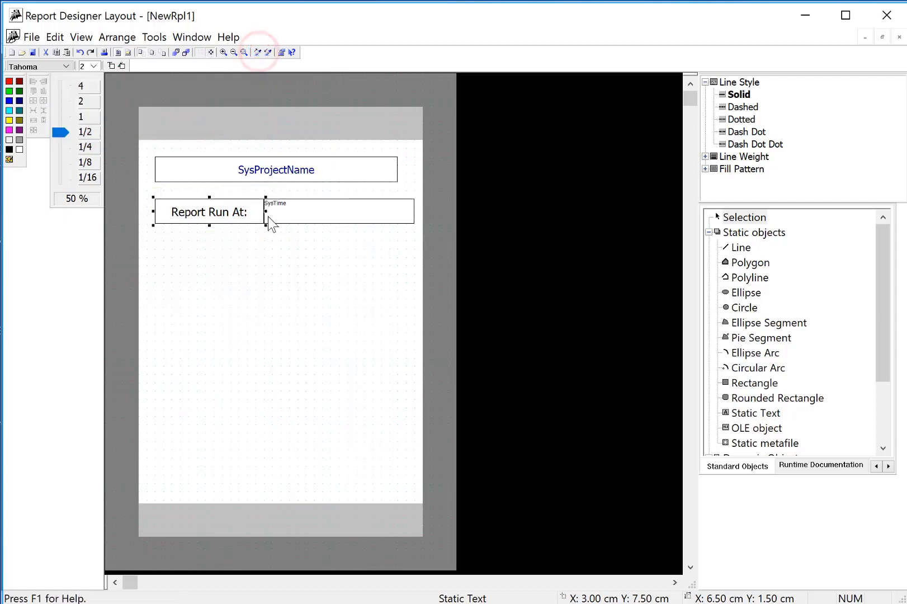
{"action": "left_click", "coordinate": [269, 52]}
{"action": "left_click", "coordinate": [245, 277]}
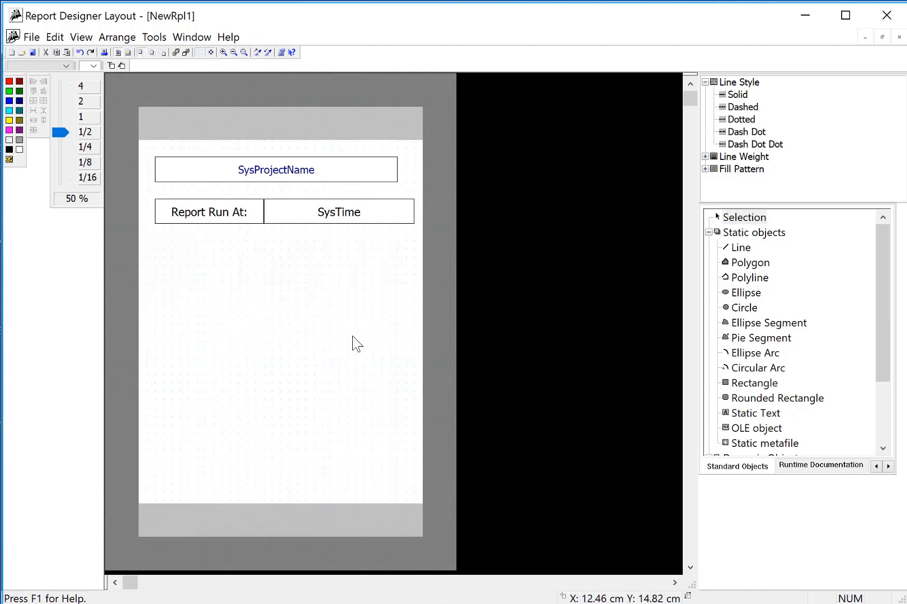
- In the dynamic part, add a Hard Copy object filling the page below Report Run At and open its properties
{"action": "left_click_drag", "start_coordinate": [886, 373], "coordinate": [886, 432]}
{"action": "left_click", "coordinate": [709, 368]}
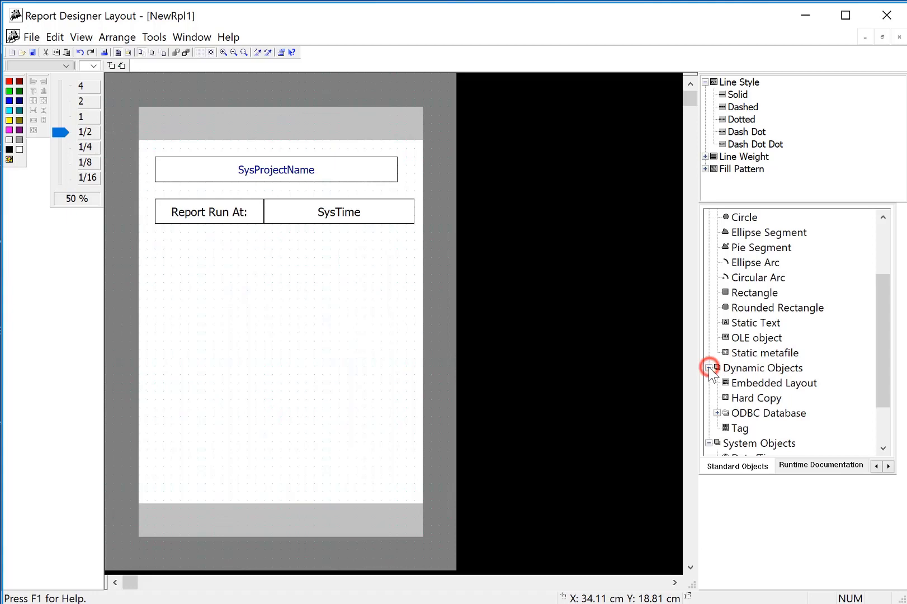
{"action": "left_click", "coordinate": [758, 398]}
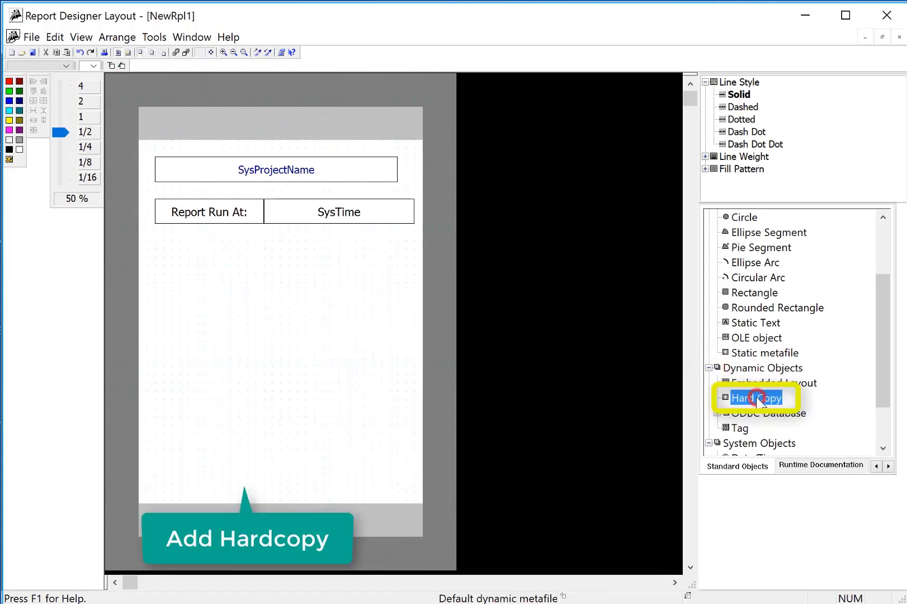
{"action": "left_click", "coordinate": [128, 52]}
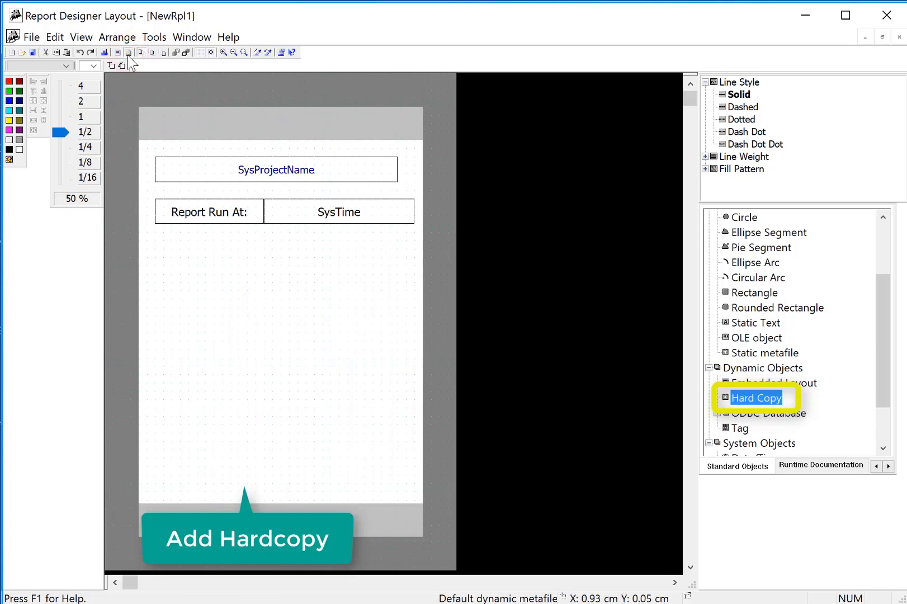
{"action": "left_click", "coordinate": [158, 233]}
{"action": "left_click_drag", "start_coordinate": [244, 311], "coordinate": [416, 495]}
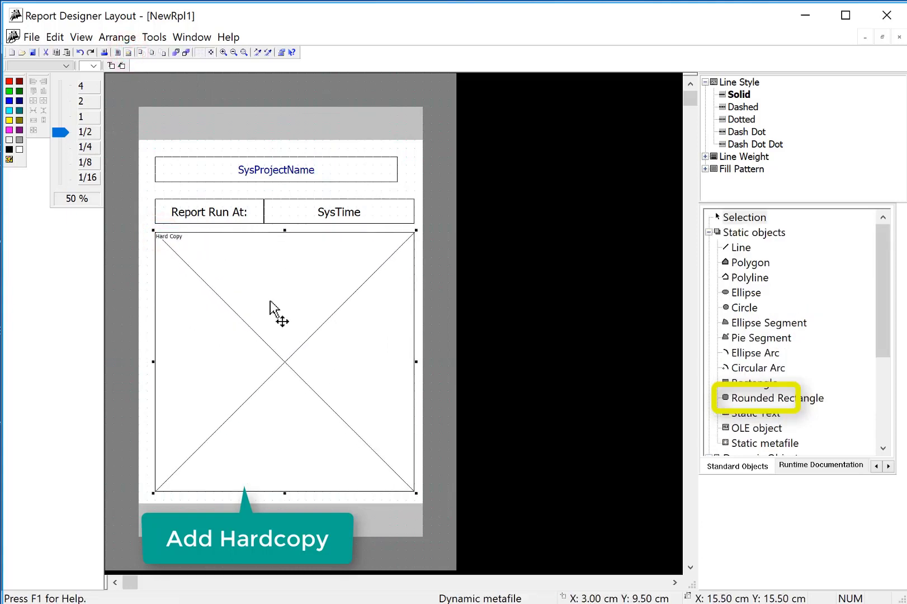
{"action": "double_click", "coordinate": [229, 295]}
{"action": "left_click_drag", "start_coordinate": [355, 260], "coordinate": [497, 189]}
- Set the Hard Copy area selection to 'Hard copy of the current window (1)'
{"action": "left_click", "coordinate": [478, 225]}
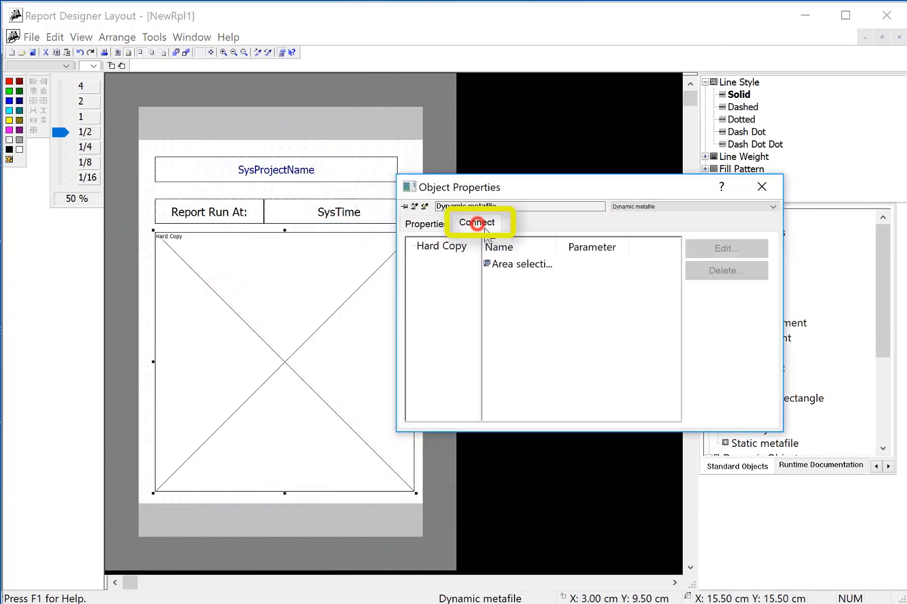
{"action": "double_click", "coordinate": [504, 264]}
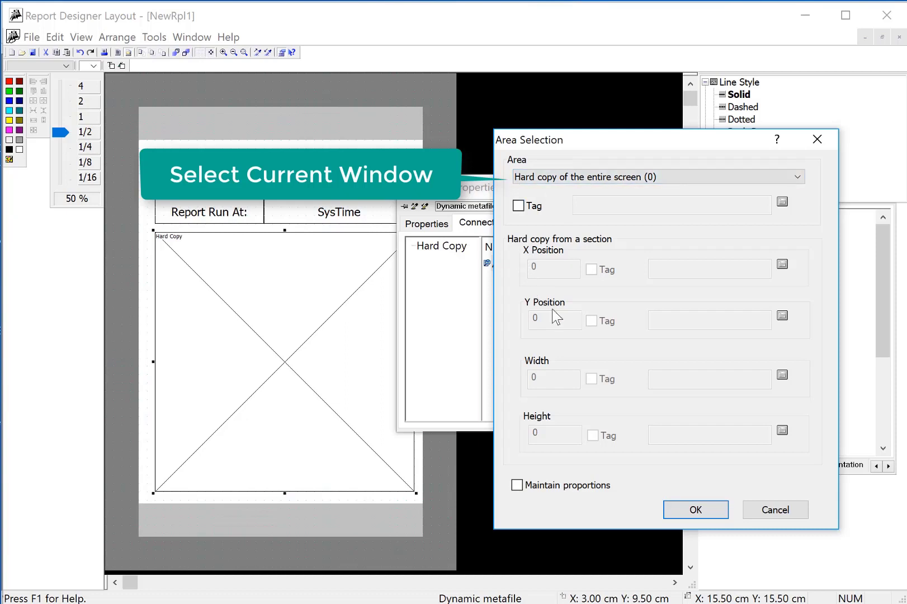
{"action": "left_click", "coordinate": [640, 177]}
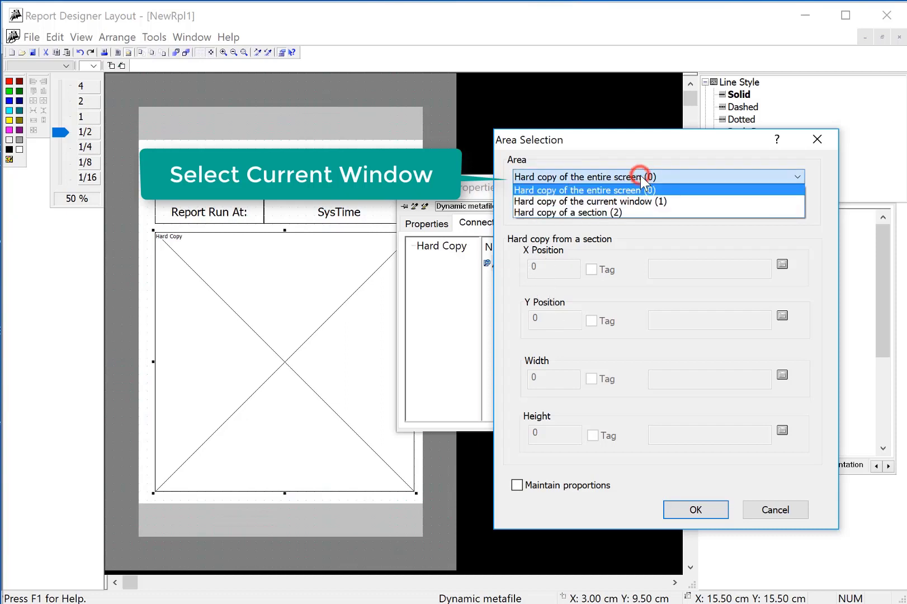
{"action": "left_click", "coordinate": [637, 201]}
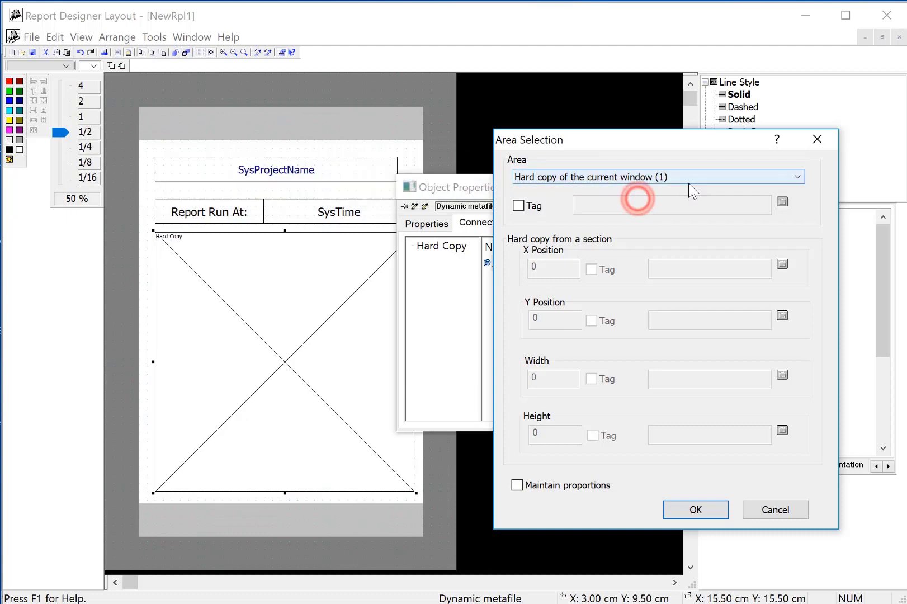
{"action": "left_click", "coordinate": [708, 511]}
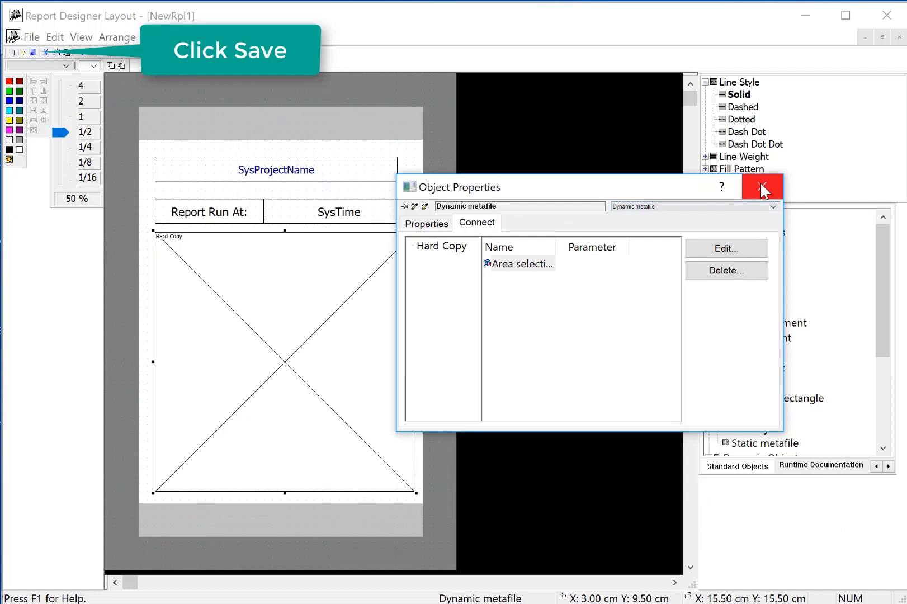
- Save the layout as ShiftReport_ENU.RPL in the PRT enu folder
{"action": "left_click", "coordinate": [761, 188]}
{"action": "left_click", "coordinate": [35, 51]}
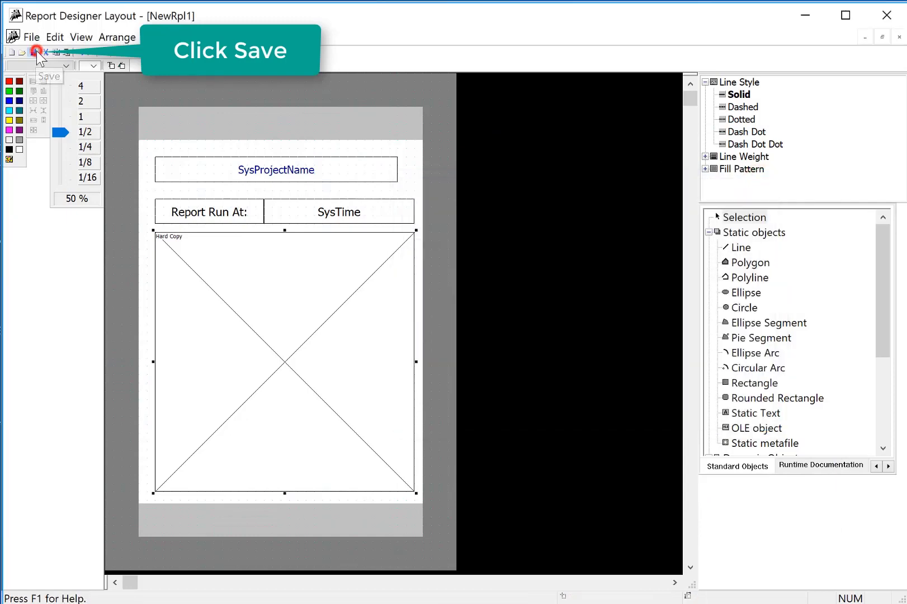
{"action": "left_click_drag", "start_coordinate": [339, 365], "coordinate": [308, 367]}
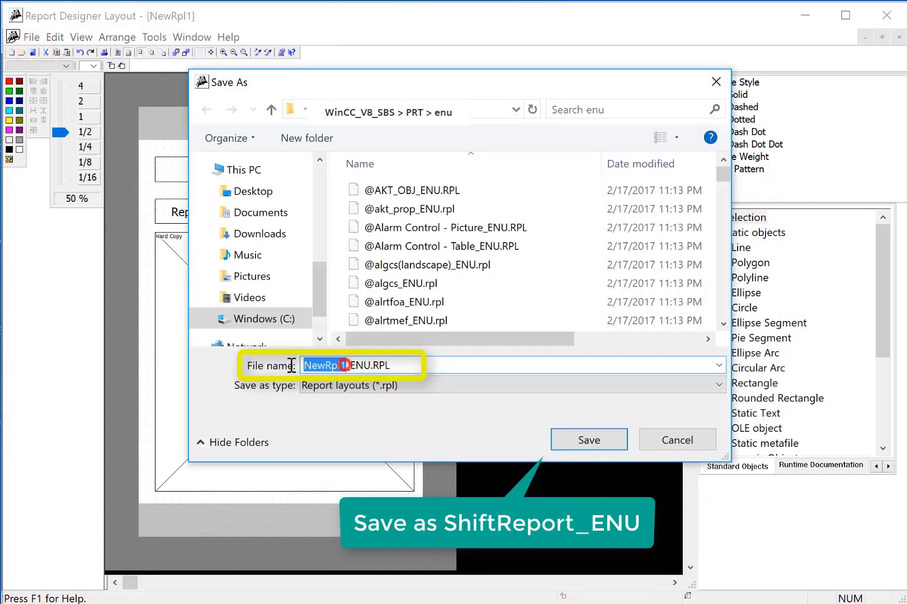
{"action": "type", "text": "ShiftReport"}
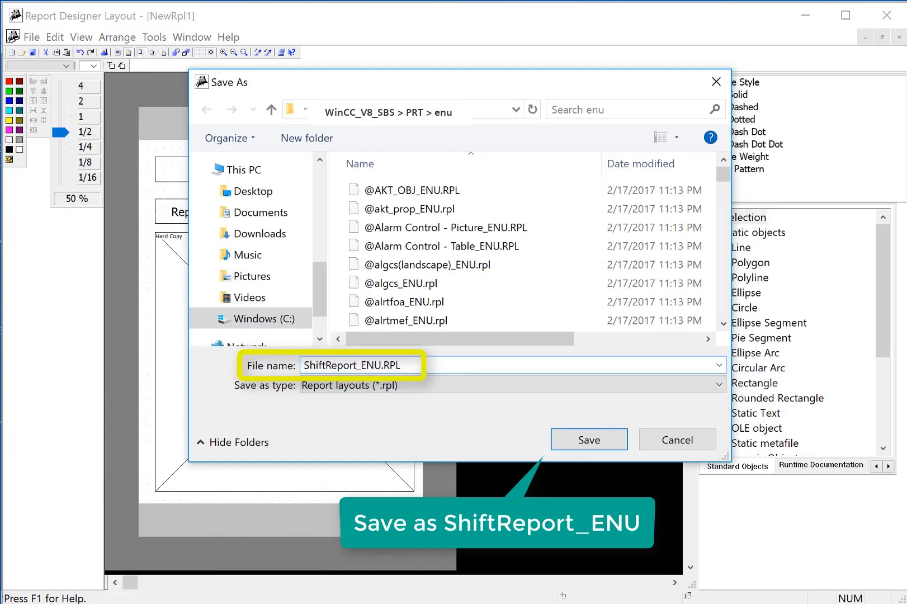
{"action": "left_click_drag", "start_coordinate": [357, 365], "coordinate": [379, 369]}
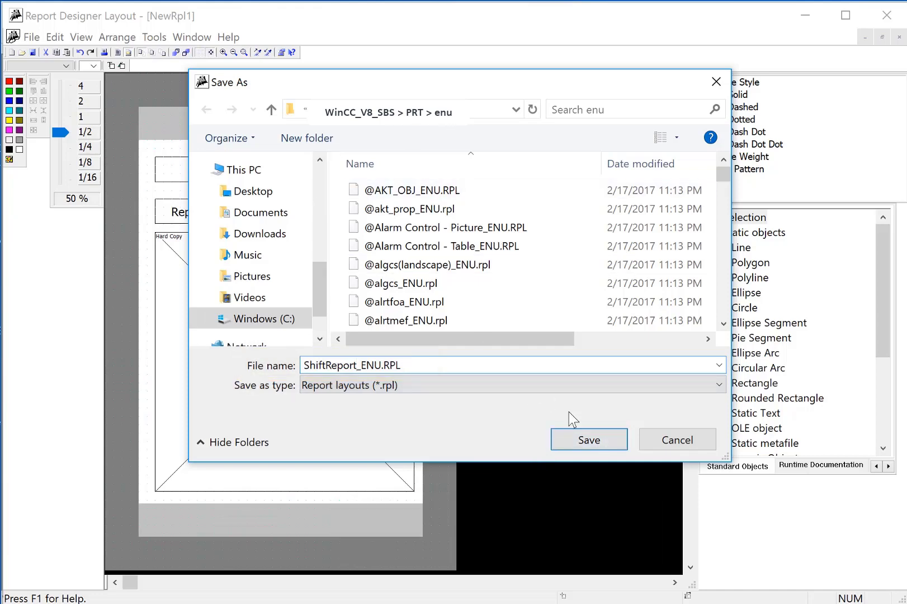
{"action": "left_click", "coordinate": [588, 435]}
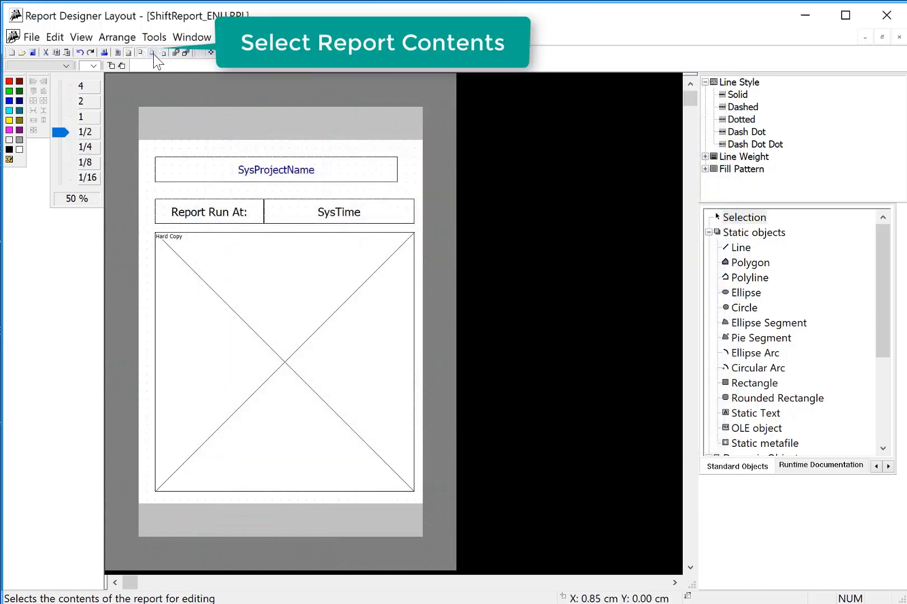
- In the static part, place an enlarged Project Name field across the page header
{"action": "left_click", "coordinate": [152, 53]}
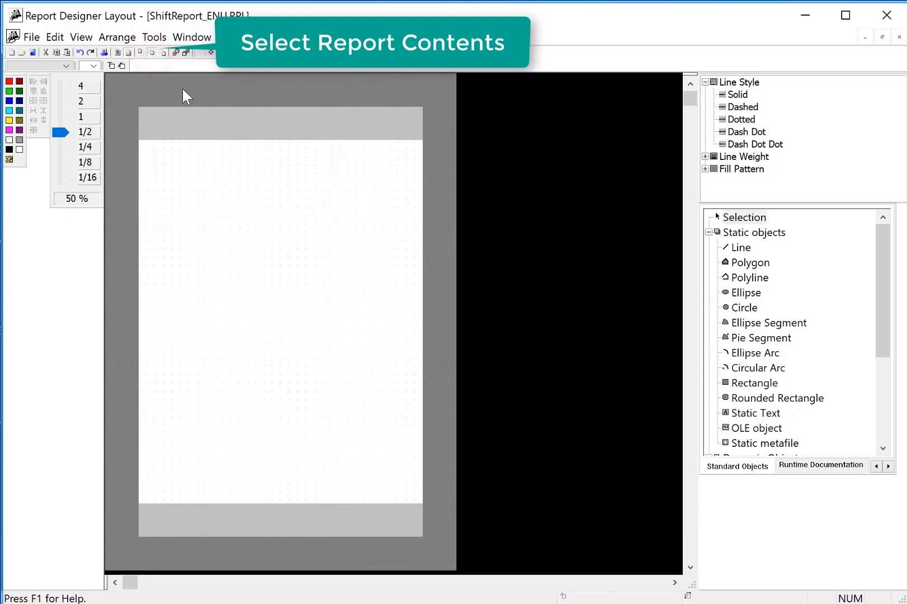
{"action": "left_click_drag", "start_coordinate": [884, 327], "coordinate": [892, 428]}
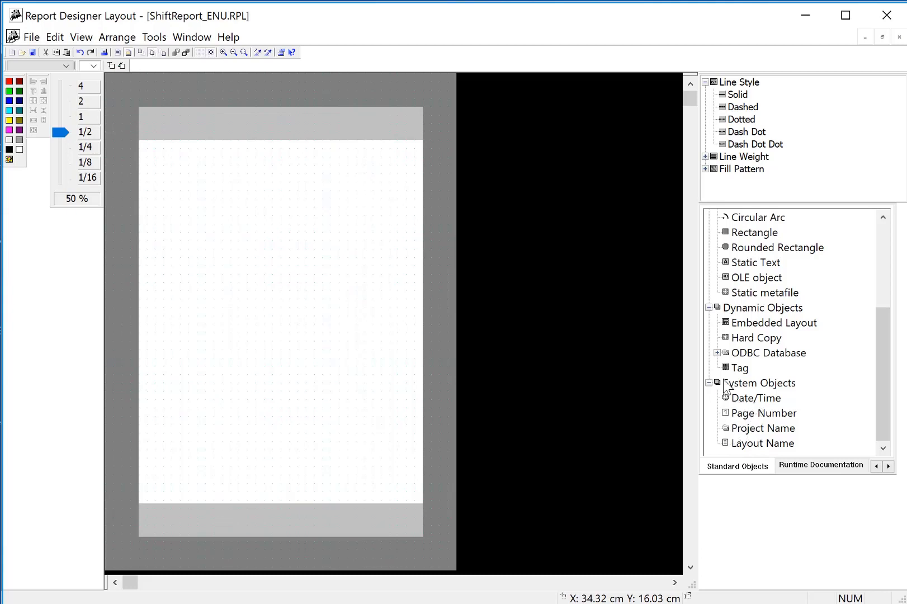
{"action": "left_click", "coordinate": [118, 52]}
{"action": "left_click", "coordinate": [778, 431]}
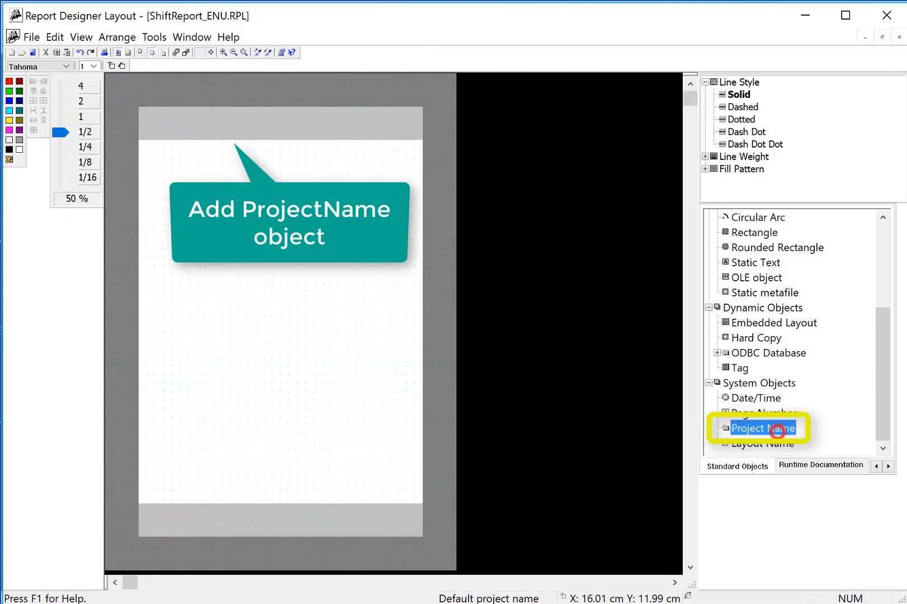
{"action": "left_click_drag", "start_coordinate": [145, 113], "coordinate": [349, 134]}
{"action": "left_click", "coordinate": [96, 66]}
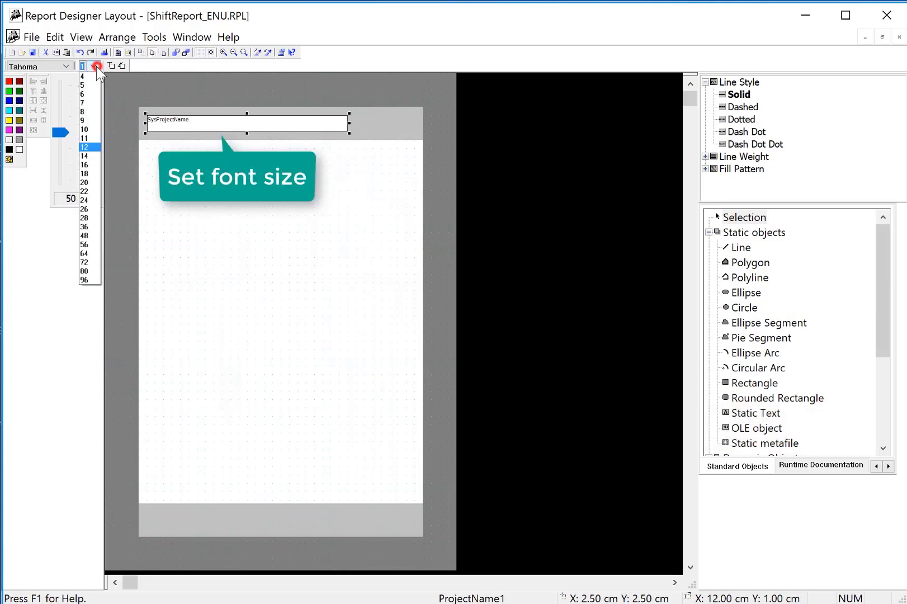
{"action": "left_click", "coordinate": [85, 183]}
{"action": "scroll", "coordinate": [789, 442], "scroll_direction": "down", "scroll_amount": 4}
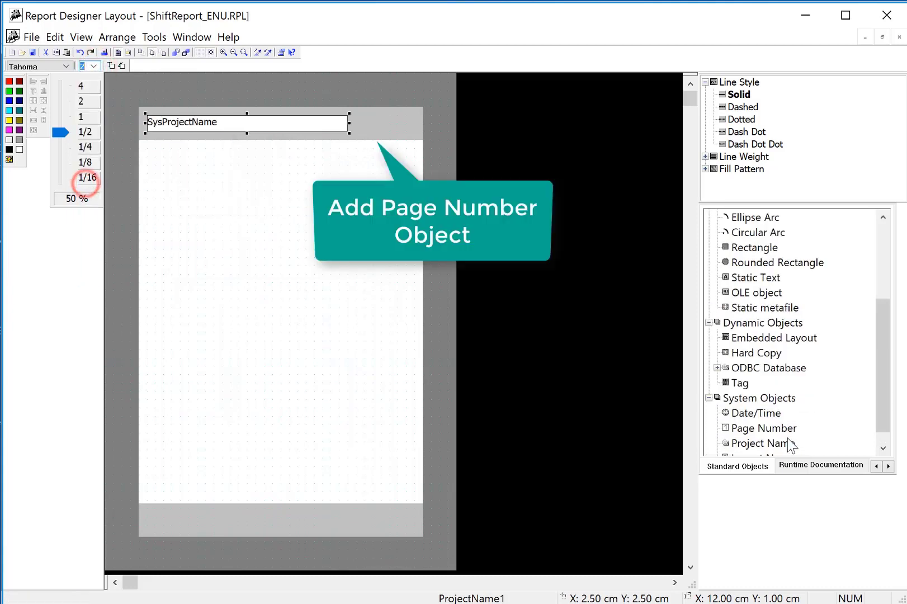
- Add an enlarged Page Number field at the header's right end
{"action": "left_click", "coordinate": [783, 414]}
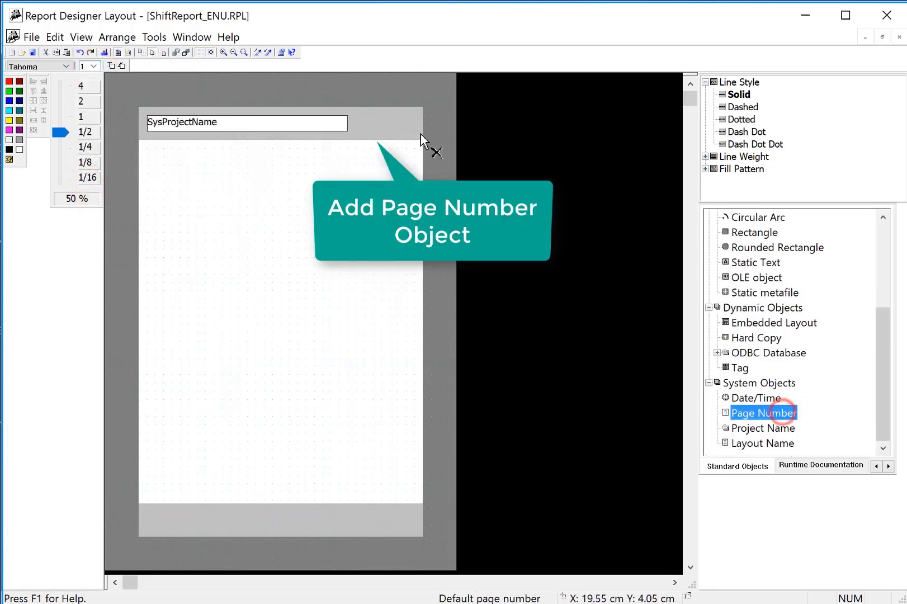
{"action": "left_click", "coordinate": [387, 117]}
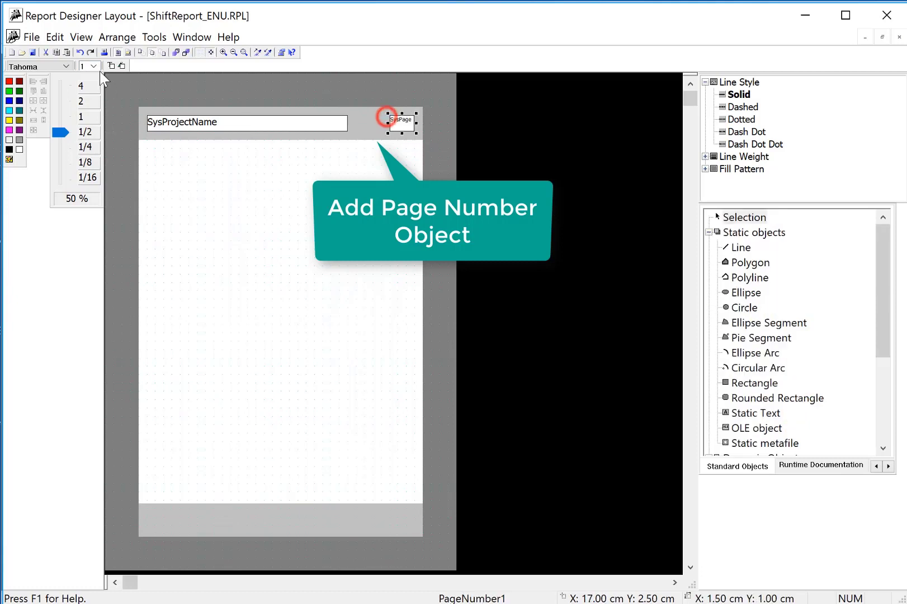
{"action": "left_click", "coordinate": [93, 66]}
{"action": "left_click", "coordinate": [84, 182]}
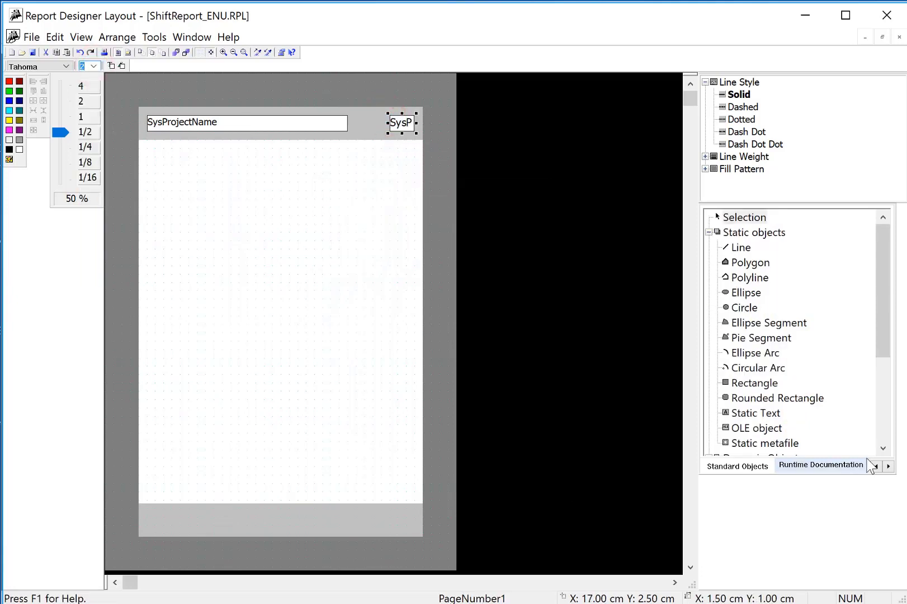
{"action": "scroll", "coordinate": [864, 397], "scroll_direction": "down", "scroll_amount": 4}
- Place an enlarged Layout Name field on the left of the page footer
{"action": "left_click", "coordinate": [763, 442]}
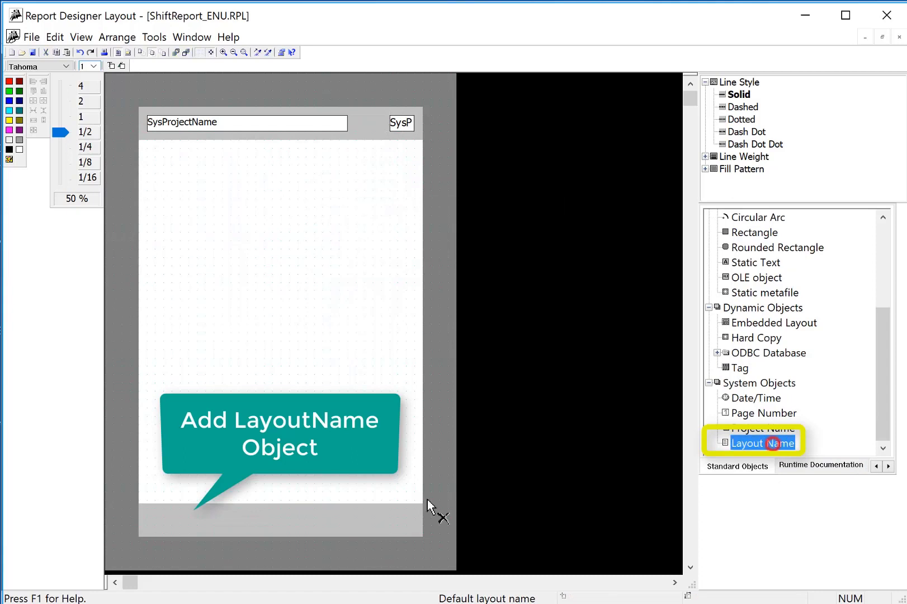
{"action": "left_click_drag", "start_coordinate": [148, 515], "coordinate": [343, 529]}
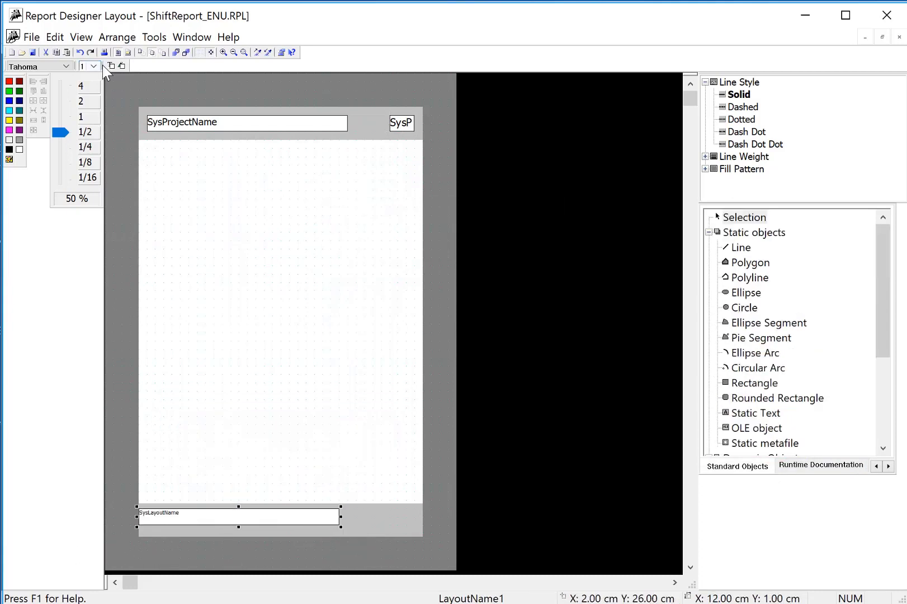
{"action": "left_click", "coordinate": [94, 66]}
{"action": "left_click", "coordinate": [93, 191]}
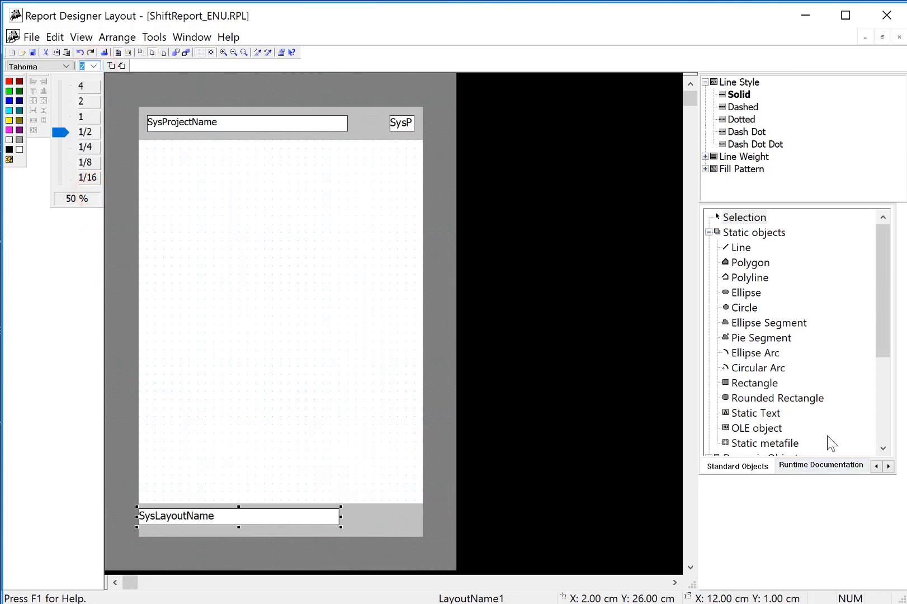
{"action": "scroll", "coordinate": [831, 444], "scroll_direction": "down", "scroll_amount": 4}
- Add an enlarged Date/Time field on the right of the footer
{"action": "left_click", "coordinate": [756, 398]}
{"action": "left_click_drag", "start_coordinate": [304, 507], "coordinate": [415, 527]}
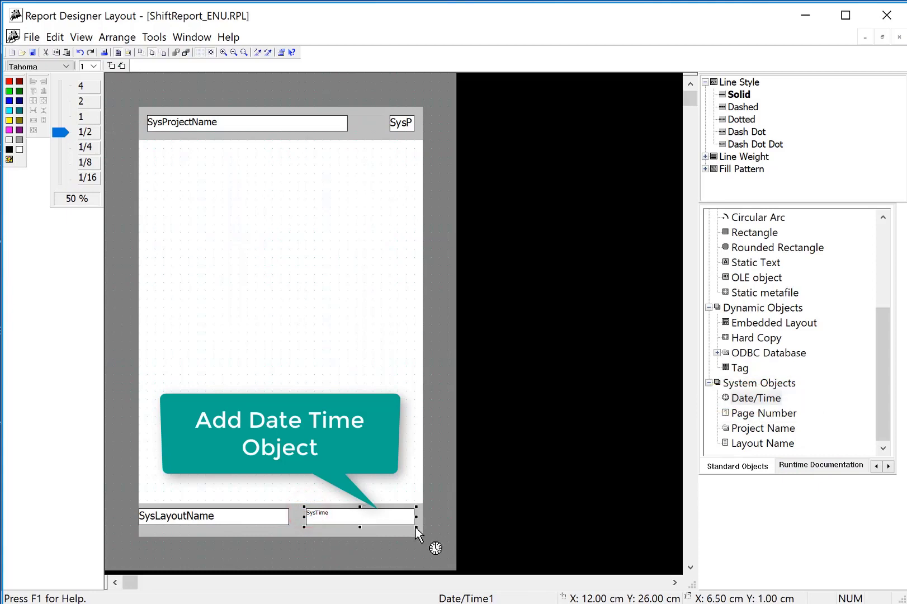
{"action": "left_click", "coordinate": [93, 65]}
{"action": "left_click", "coordinate": [88, 191]}
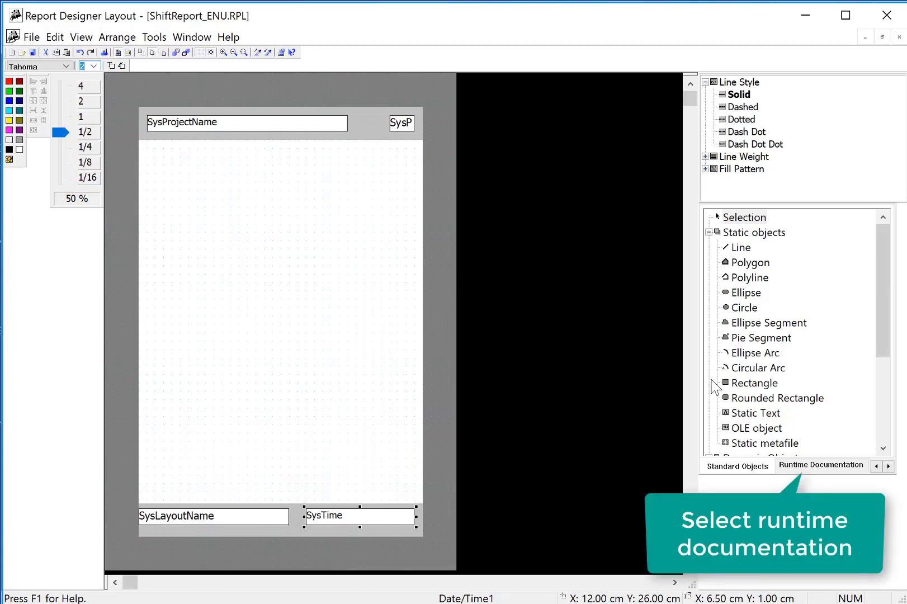
- Place an Alarm Logging Message Report table across the top of the report's dynamic part
{"action": "left_click", "coordinate": [814, 467]}
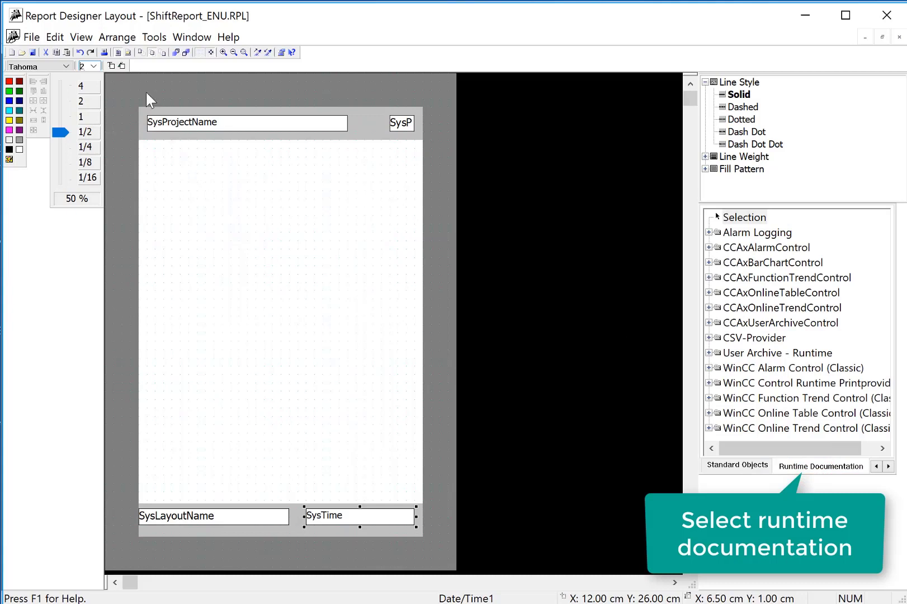
{"action": "left_click", "coordinate": [130, 52]}
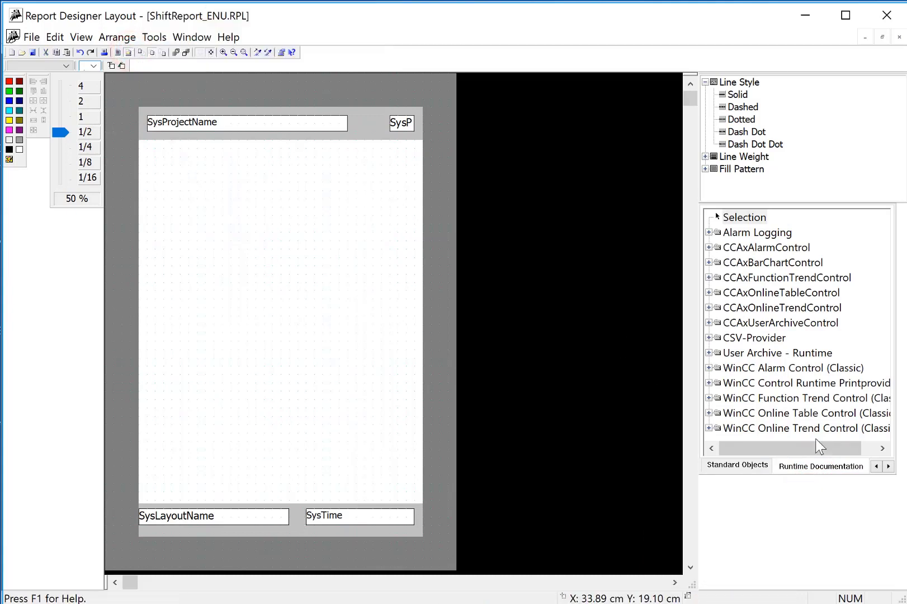
{"action": "left_click", "coordinate": [708, 233]}
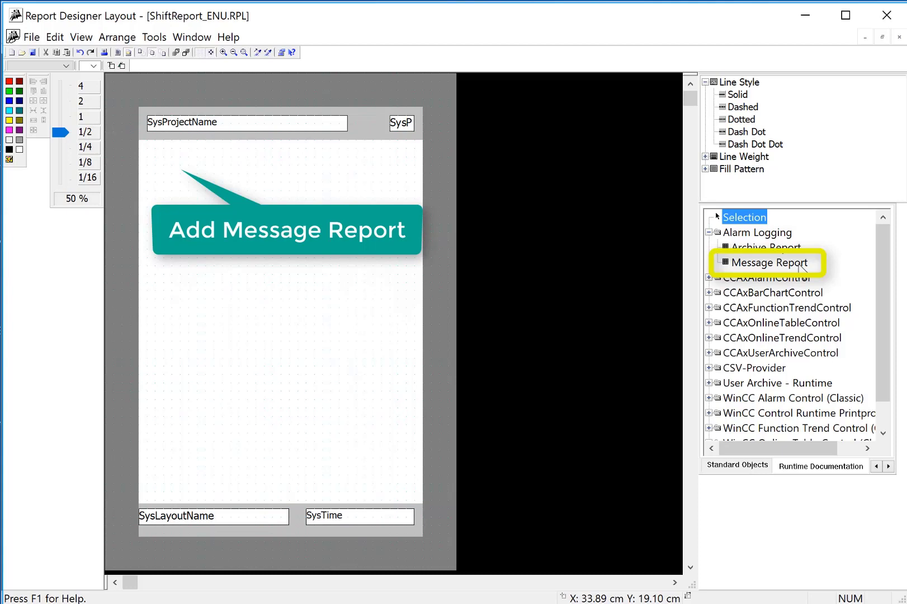
{"action": "left_click", "coordinate": [800, 266]}
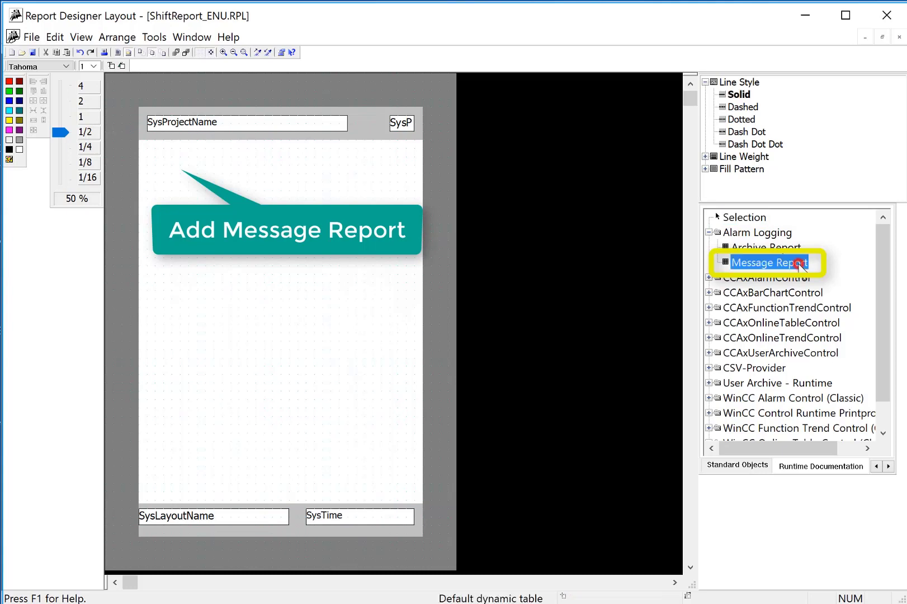
{"action": "left_click_drag", "start_coordinate": [143, 158], "coordinate": [417, 169]}
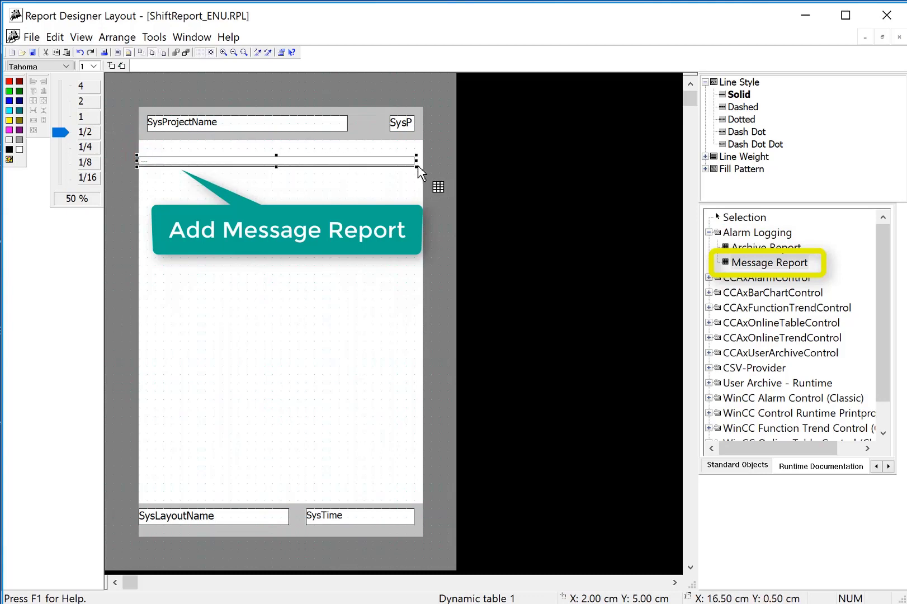
{"action": "mouse_move", "coordinate": [417, 166]}
{"action": "left_mouse_down"}
{"action": "mouse_move", "coordinate": [414, 224]}
{"action": "mouse_move", "coordinate": [441, 361]}
{"action": "mouse_move", "coordinate": [400, 159]}
{"action": "mouse_move", "coordinate": [412, 166]}
{"action": "left_mouse_up"}
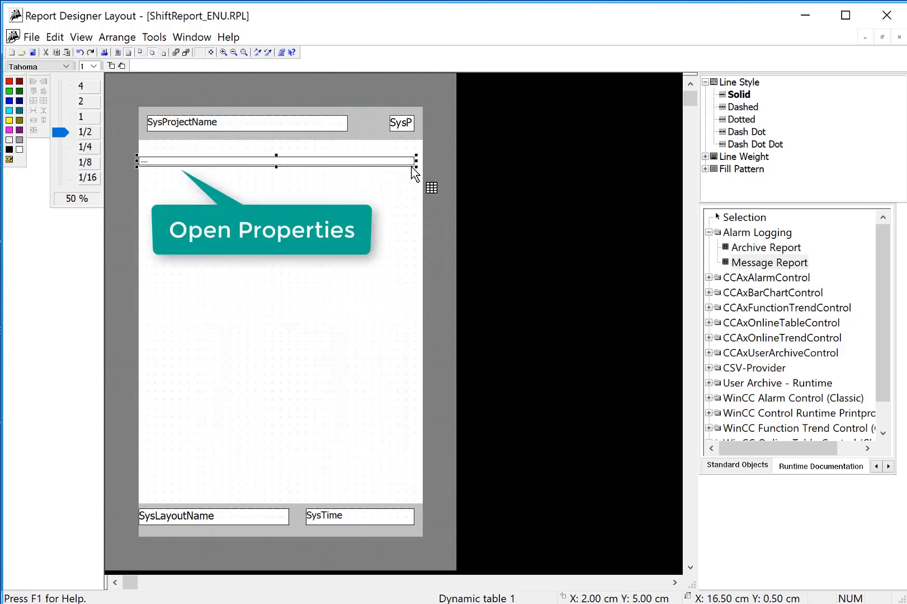
- Add Message text to the table's columns, giving Date, Time, Number and Message text
{"action": "double_click", "coordinate": [225, 164]}
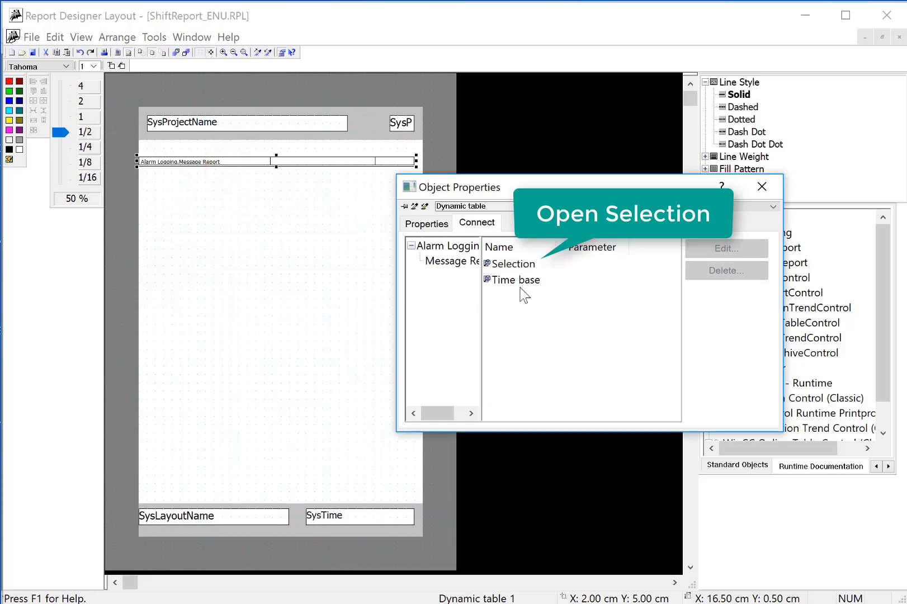
{"action": "double_click", "coordinate": [498, 263]}
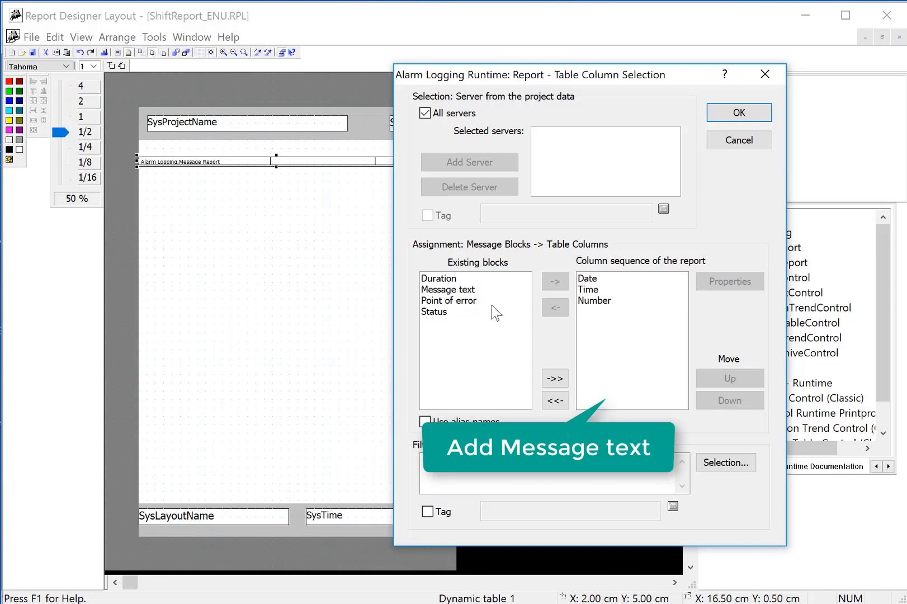
{"action": "left_click", "coordinate": [453, 289]}
{"action": "left_click", "coordinate": [555, 281]}
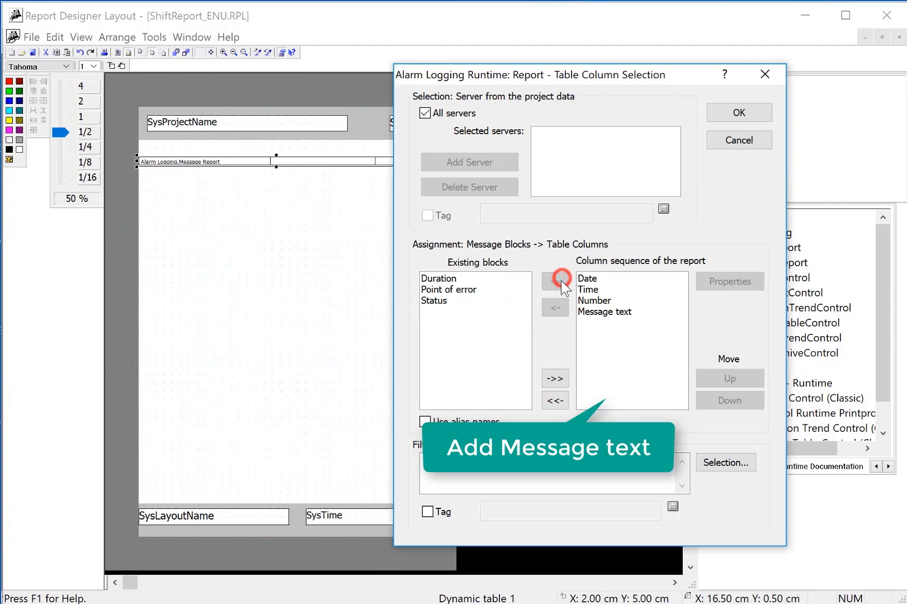
{"action": "left_click", "coordinate": [739, 112]}
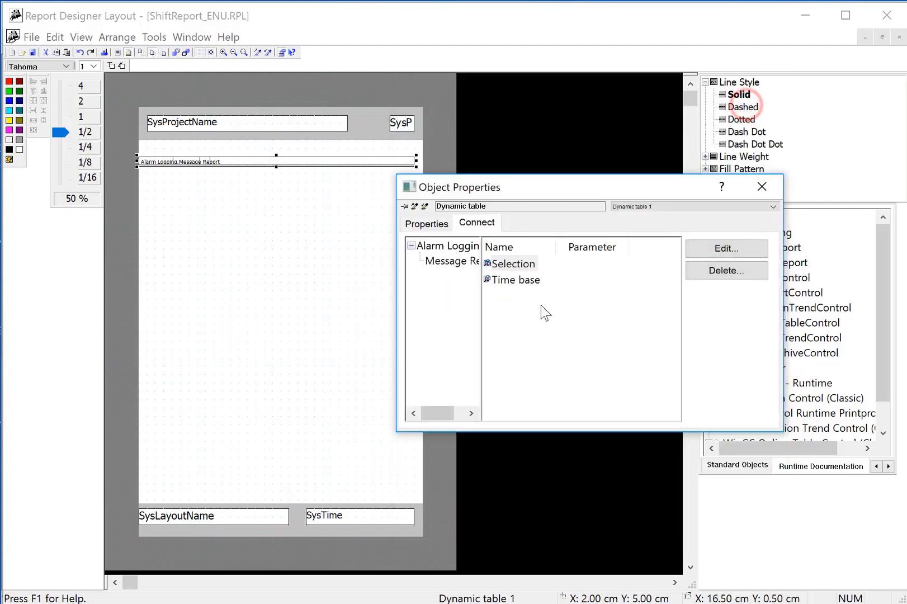
{"action": "left_click", "coordinate": [763, 186]}
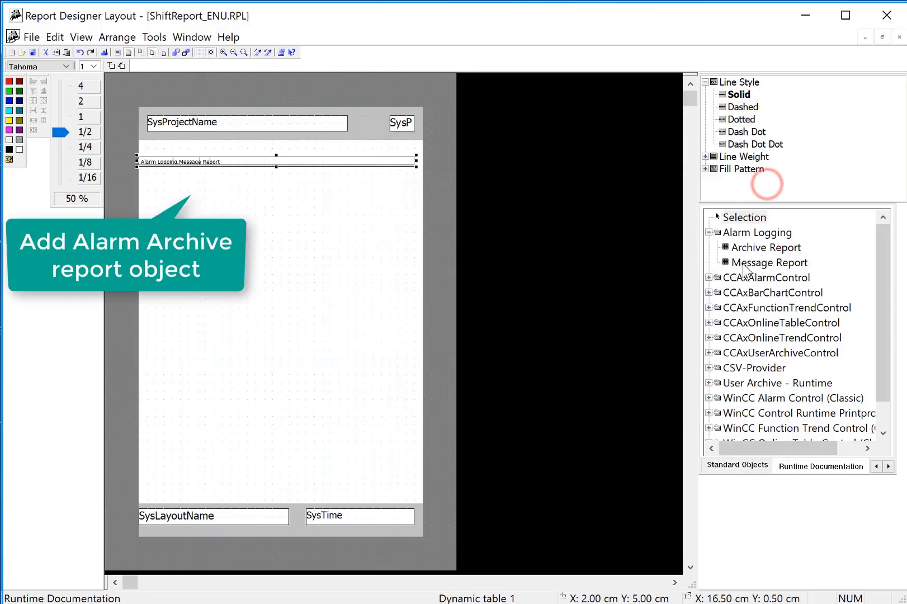
- Draw an Archive Report table below the Message Report table
{"action": "left_click", "coordinate": [765, 247]}
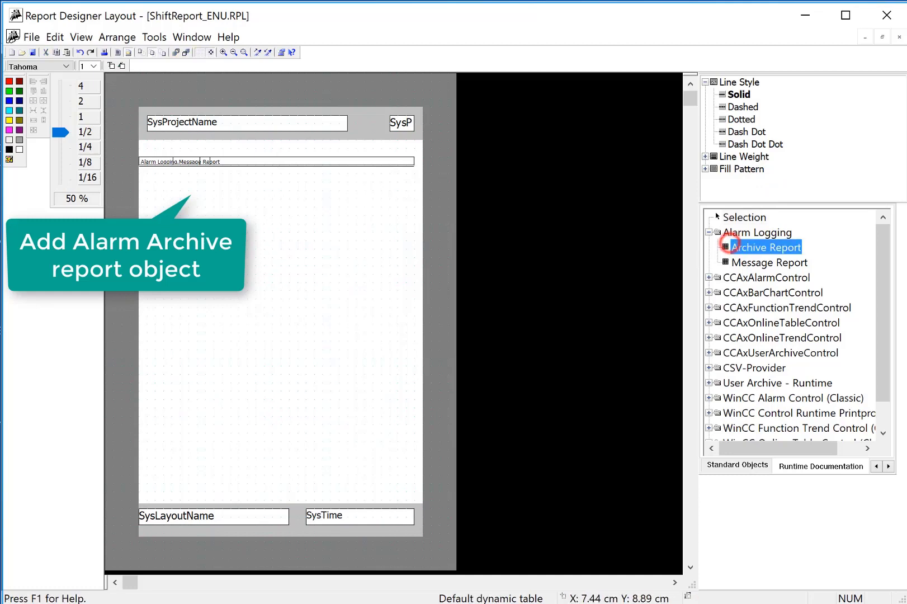
{"action": "mouse_move", "coordinate": [137, 190]}
{"action": "left_mouse_down"}
{"action": "mouse_move", "coordinate": [366, 208]}
{"action": "mouse_move", "coordinate": [417, 203]}
{"action": "left_mouse_up"}
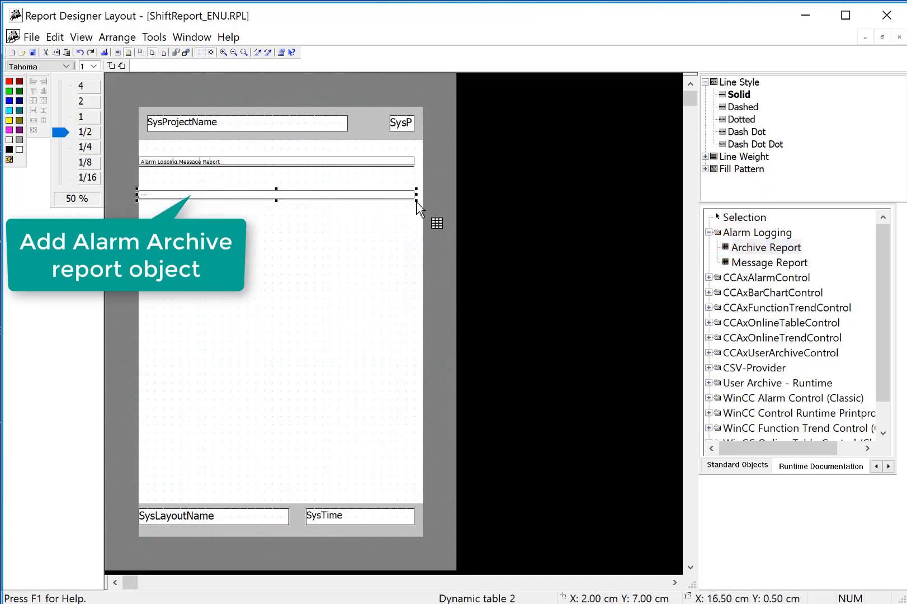
{"action": "double_click", "coordinate": [401, 194]}
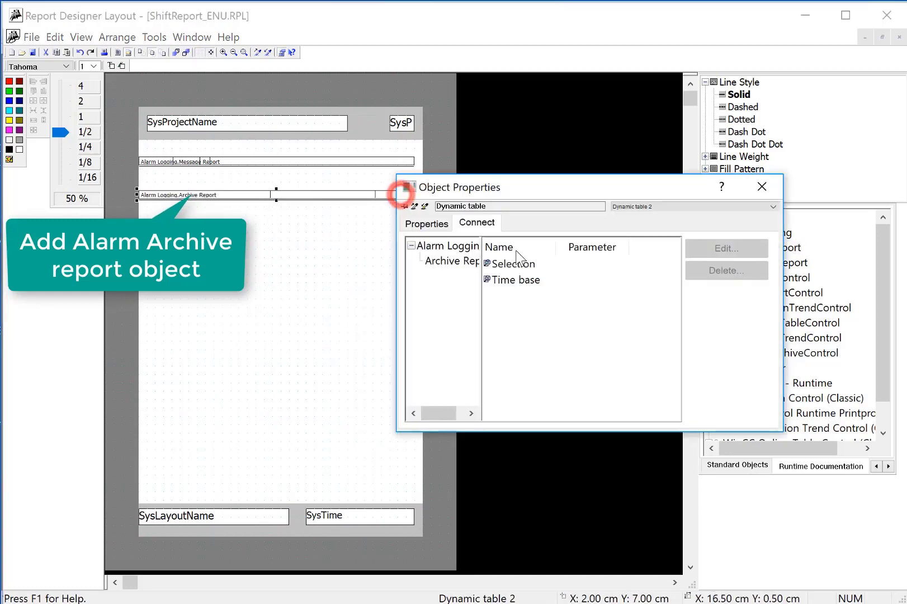
- Add Message text and Duration columns to the Archive Report table
{"action": "double_click", "coordinate": [513, 264]}
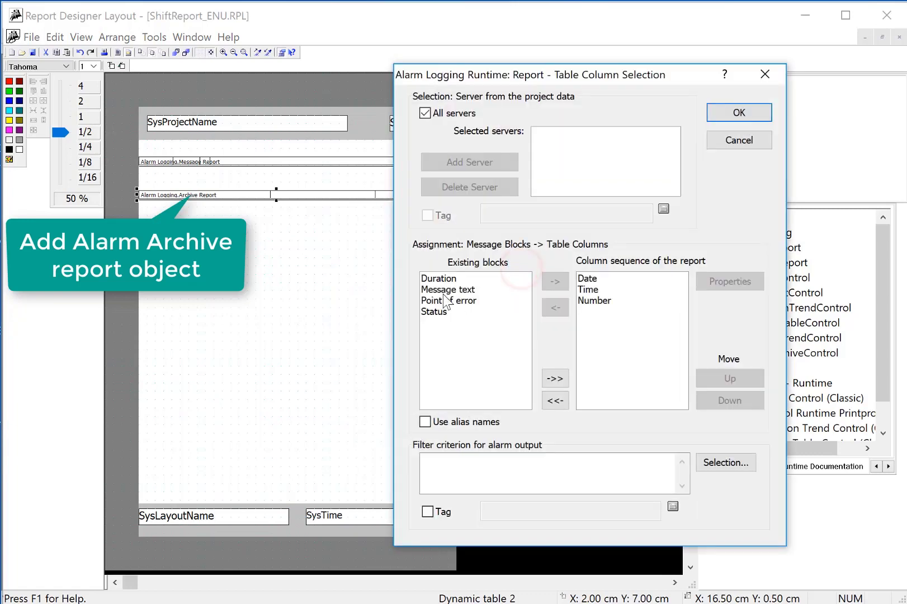
{"action": "left_click", "coordinate": [443, 289]}
{"action": "left_click", "coordinate": [555, 281]}
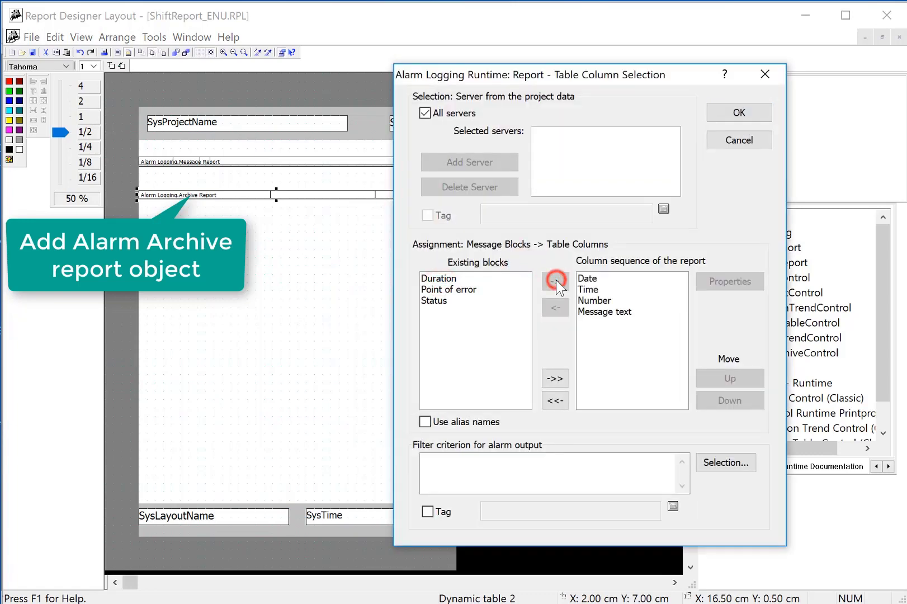
{"action": "left_click", "coordinate": [445, 278]}
{"action": "left_click", "coordinate": [555, 281]}
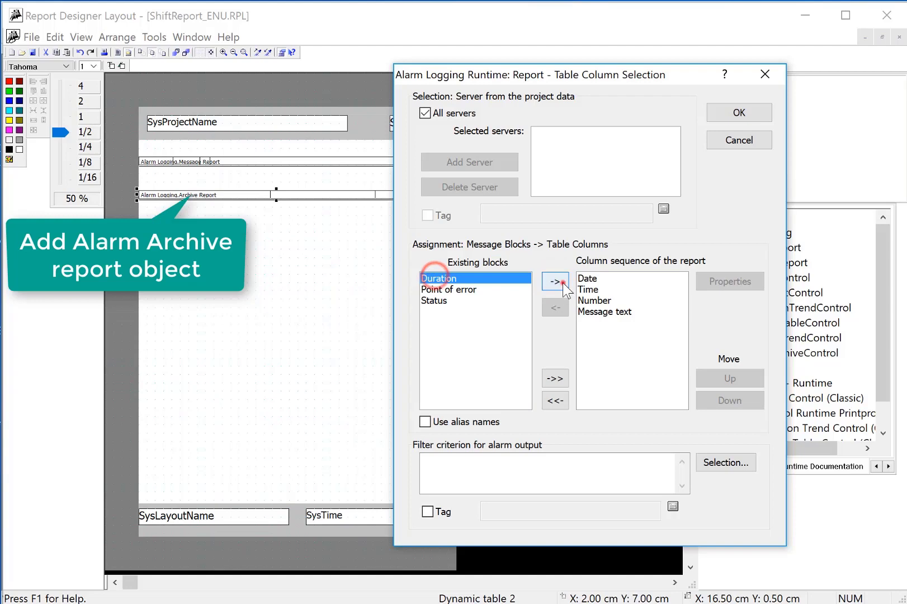
{"action": "left_click", "coordinate": [740, 112]}
{"action": "left_click", "coordinate": [761, 187]}
{"action": "scroll", "coordinate": [783, 325], "scroll_direction": "down", "scroll_amount": 1}
{"action": "left_click", "coordinate": [781, 307]}
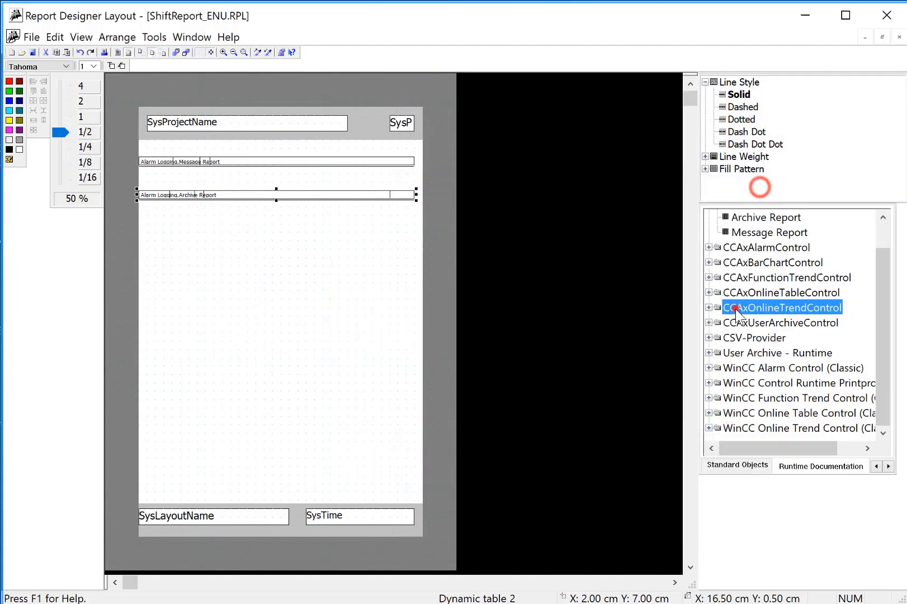
- Place a CCAxOnlineTrendControl picture across the middle of the page
{"action": "left_click", "coordinate": [709, 308]}
{"action": "left_click_drag", "start_coordinate": [722, 321], "coordinate": [423, 496]}
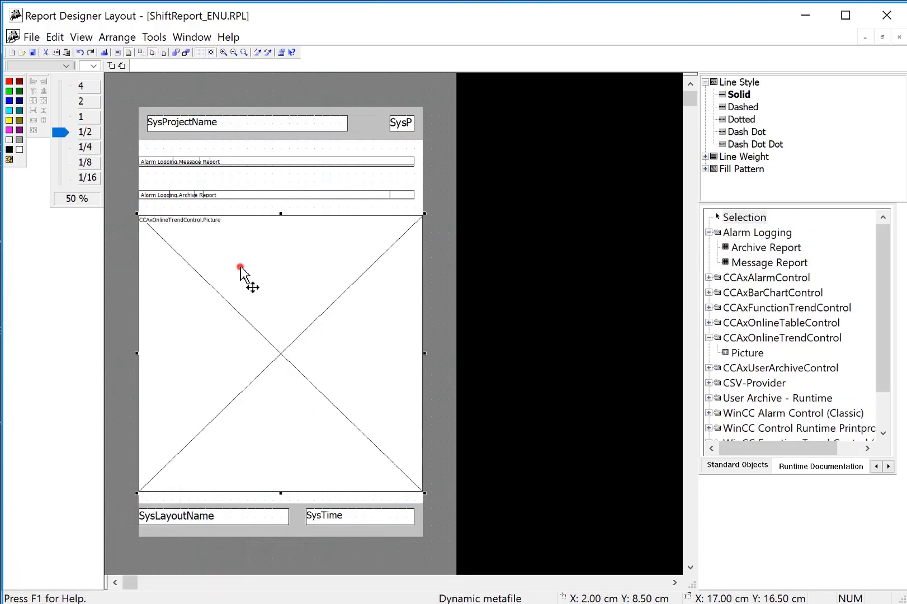
{"action": "double_click", "coordinate": [241, 268]}
- Rename the first trend to Red and add a second trend
{"action": "left_click", "coordinate": [510, 264]}
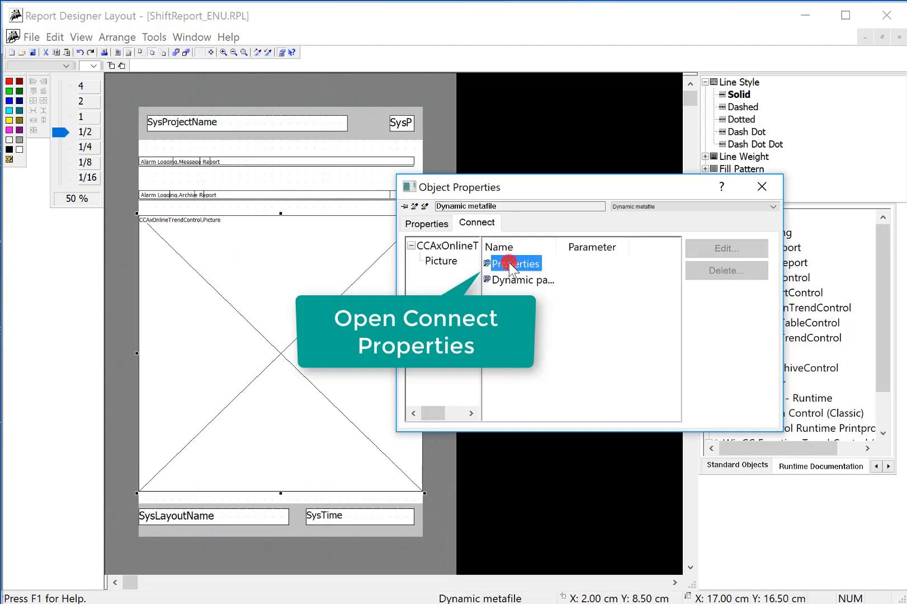
{"action": "double_click", "coordinate": [510, 264]}
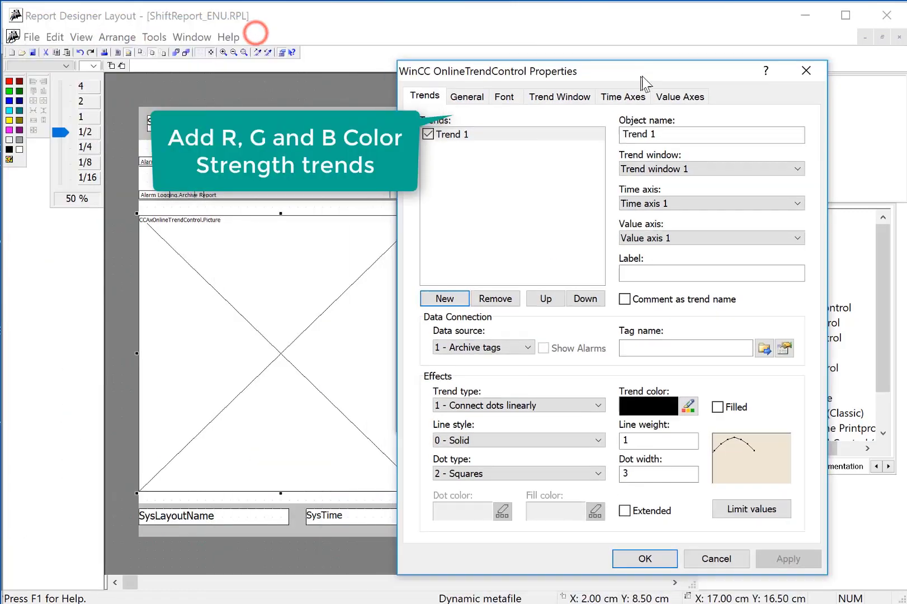
{"action": "left_click_drag", "start_coordinate": [562, 71], "coordinate": [600, 43]}
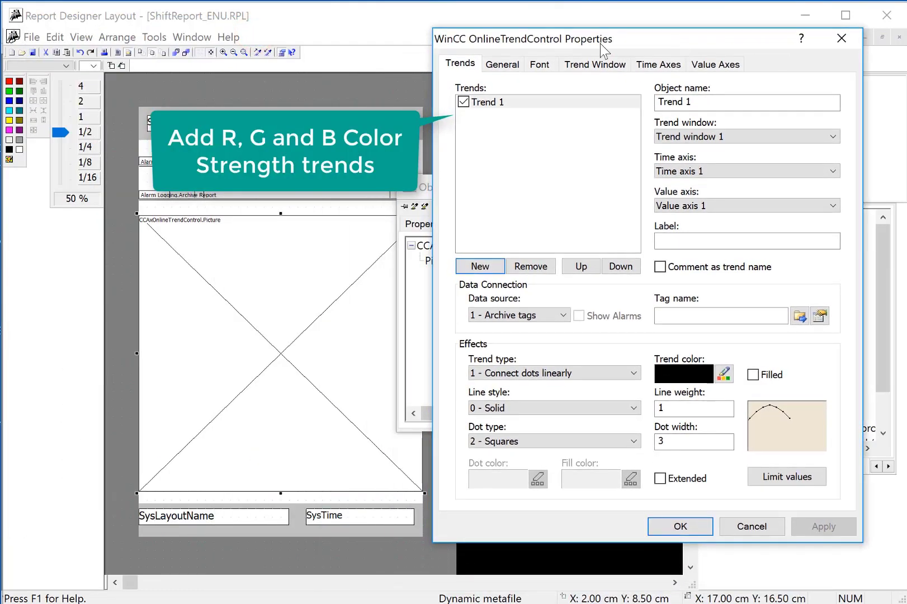
{"action": "left_click", "coordinate": [690, 101]}
{"action": "double_click", "coordinate": [693, 101]}
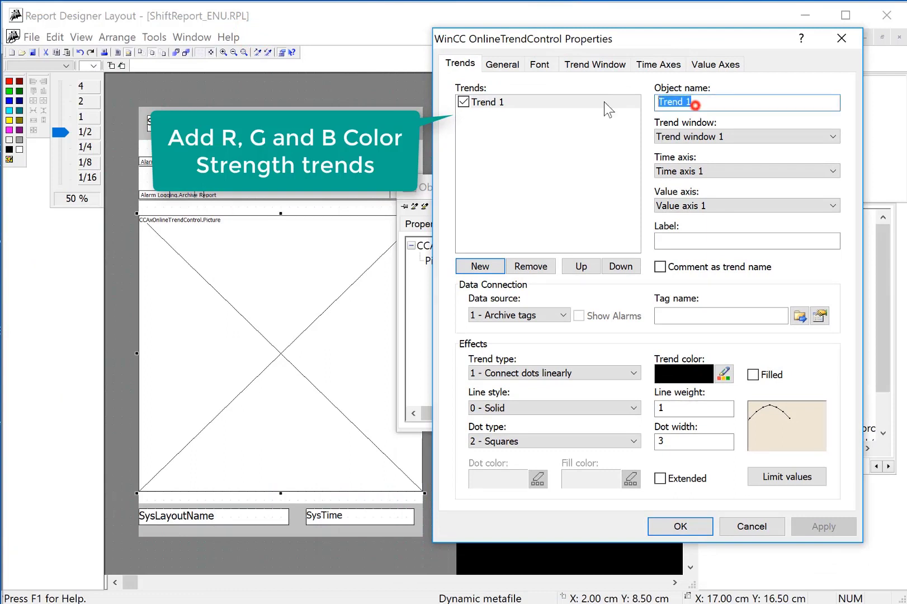
{"action": "type", "text": "Red"}
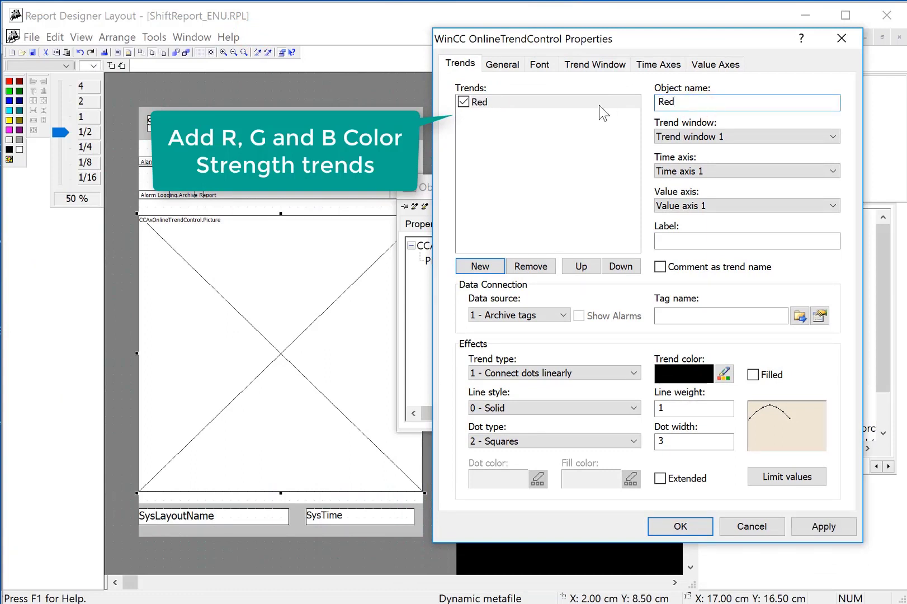
{"action": "left_click", "coordinate": [478, 266]}
{"action": "double_click", "coordinate": [702, 101]}
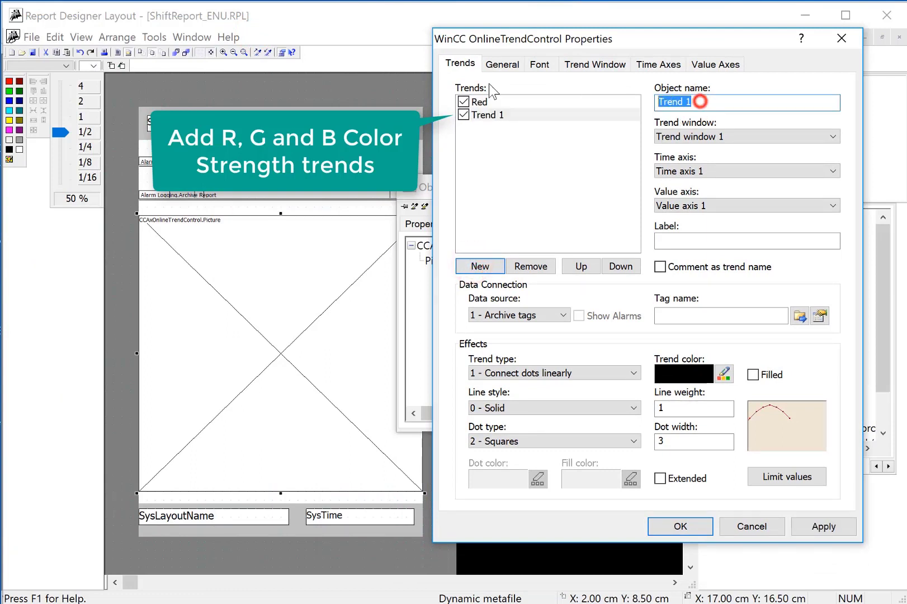
- Name the second trend Green and add a third trend named Blue
{"action": "type", "text": "Green"}
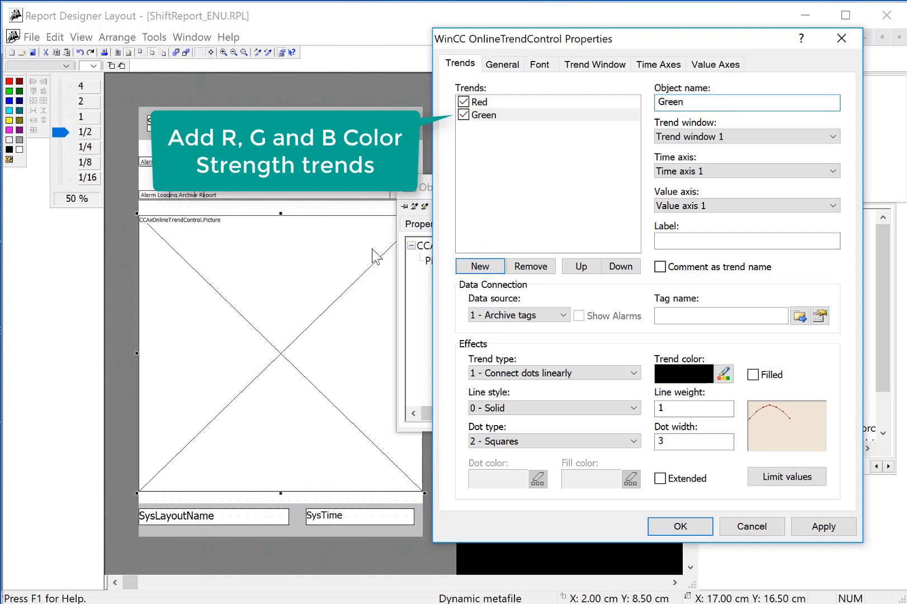
{"action": "left_click", "coordinate": [472, 260]}
{"action": "double_click", "coordinate": [726, 101]}
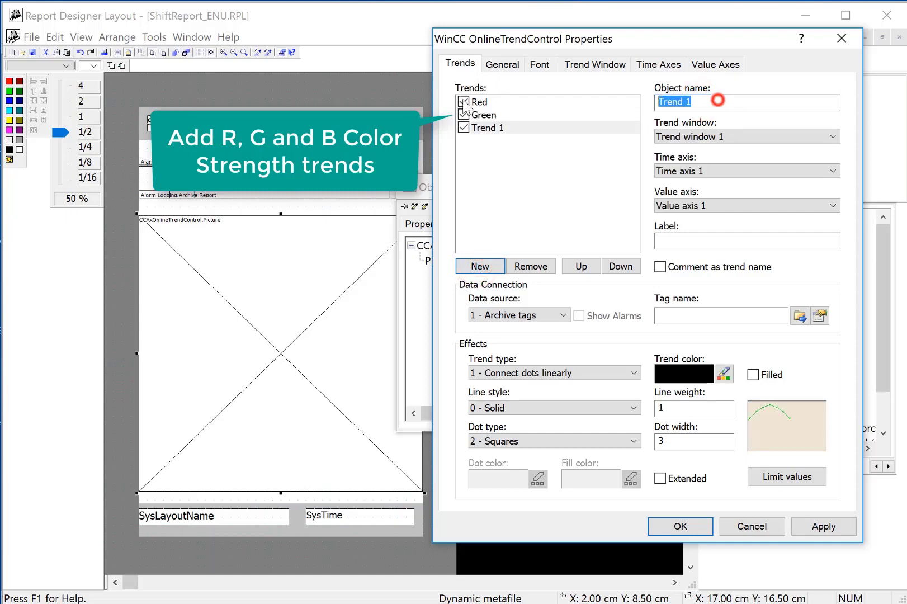
{"action": "type", "text": "Blue"}
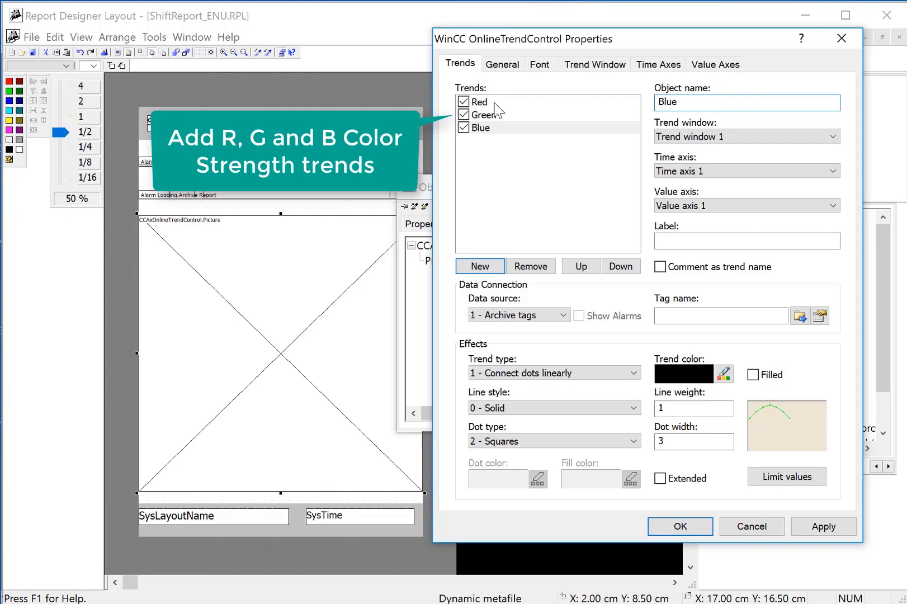
- Colour the Red trend dark red and link it to ColorArchive Red.COLOR_STRENGTH
{"action": "left_click", "coordinate": [480, 102]}
{"action": "left_click", "coordinate": [724, 373]}
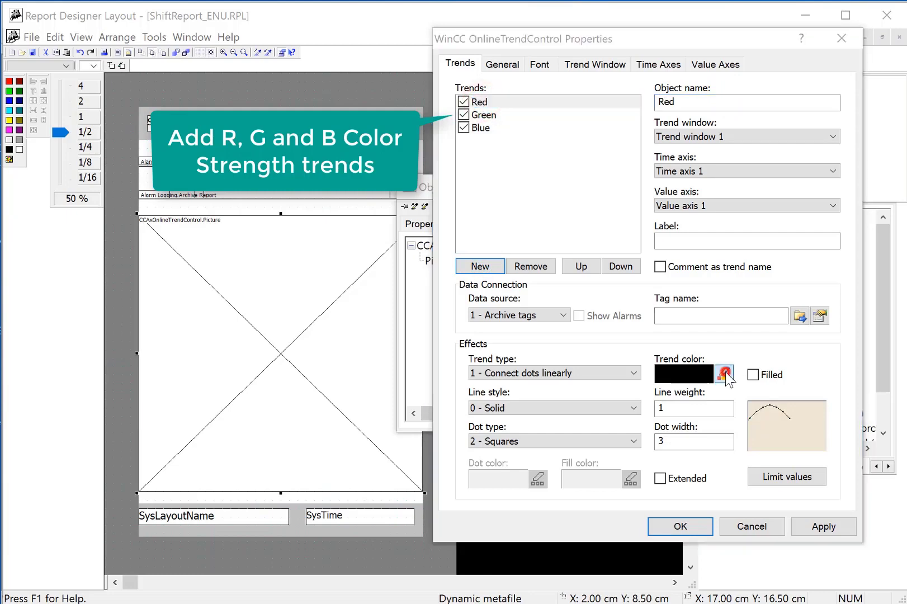
{"action": "left_click", "coordinate": [539, 141]}
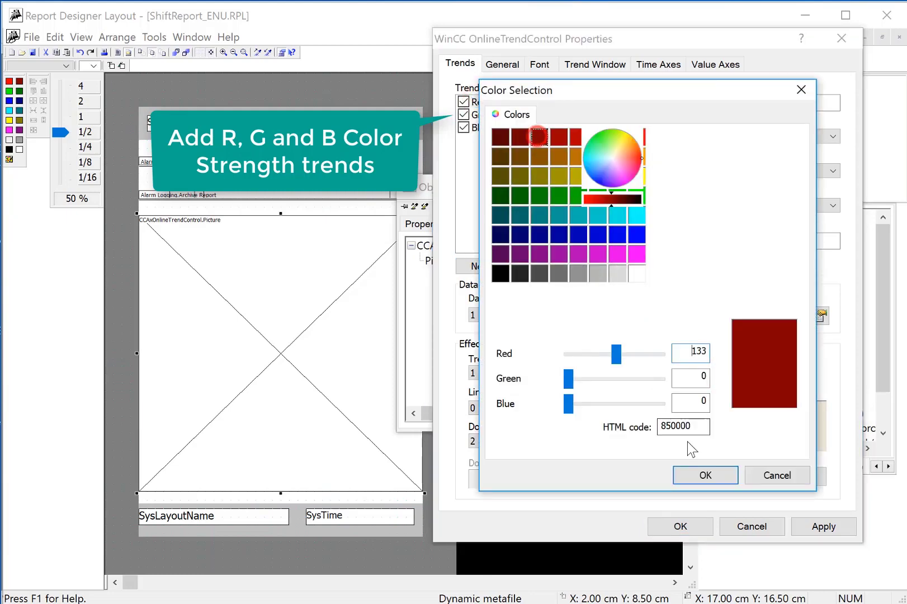
{"action": "left_click", "coordinate": [699, 476]}
{"action": "left_click", "coordinate": [800, 316]}
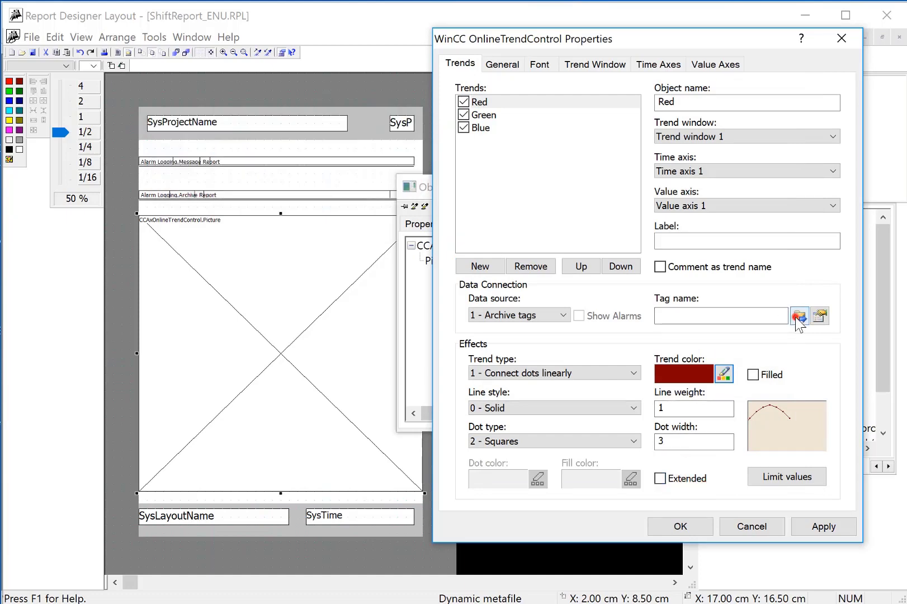
{"action": "double_click", "coordinate": [417, 146]}
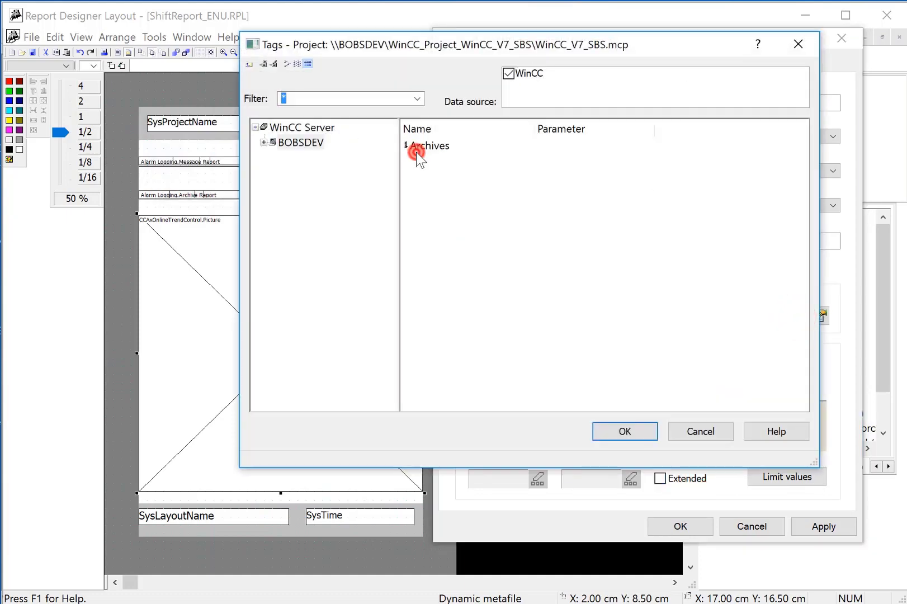
{"action": "double_click", "coordinate": [417, 147]}
{"action": "double_click", "coordinate": [413, 147]}
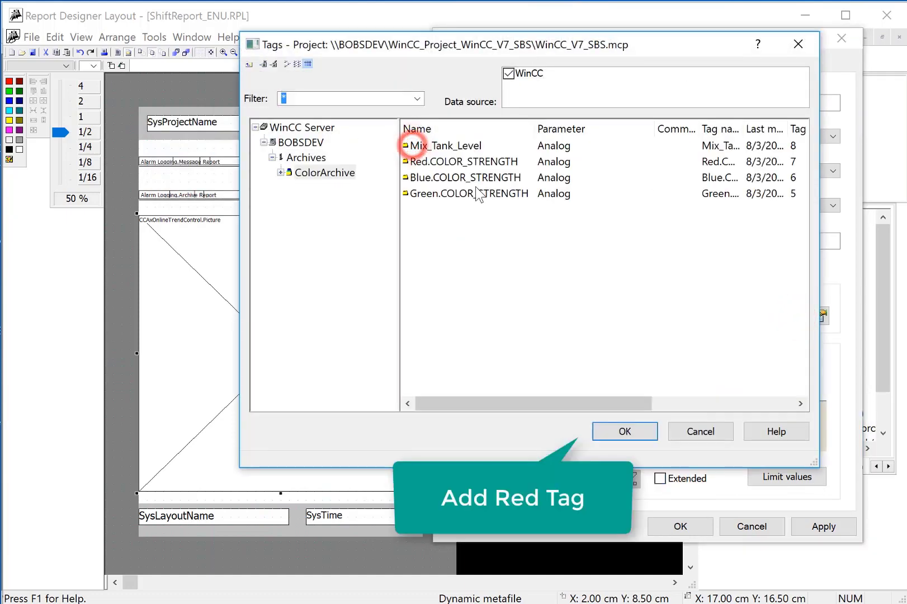
{"action": "left_click", "coordinate": [450, 162]}
{"action": "left_click", "coordinate": [607, 427]}
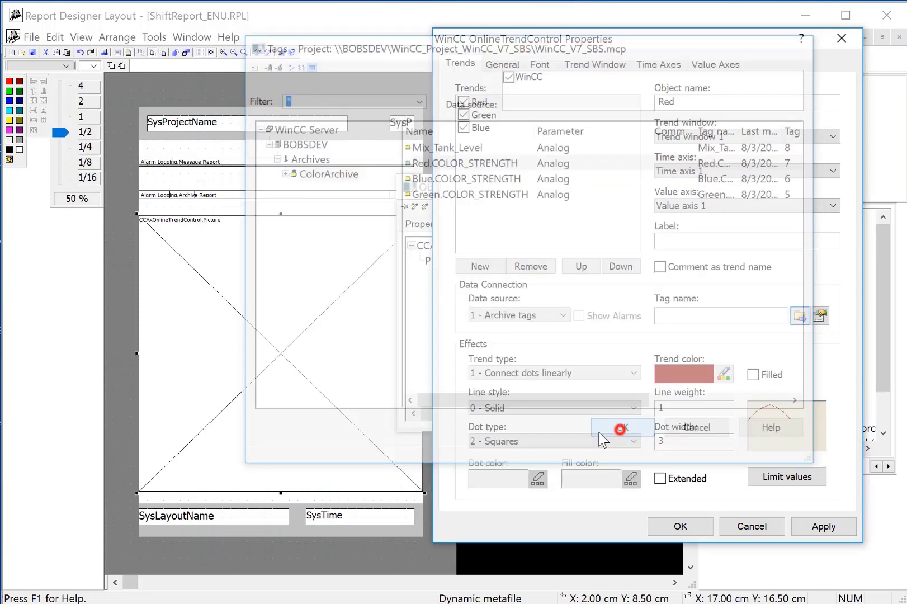
{"action": "left_click", "coordinate": [482, 115]}
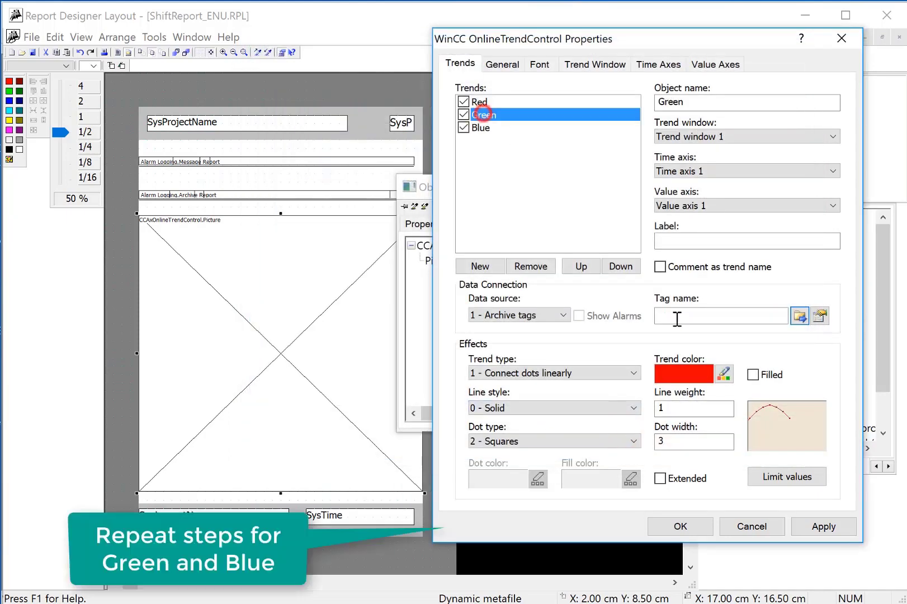
- Colour the Green trend green and link it to Green.COLOR_STRENGTH
{"action": "left_click", "coordinate": [723, 373]}
{"action": "left_click", "coordinate": [568, 196]}
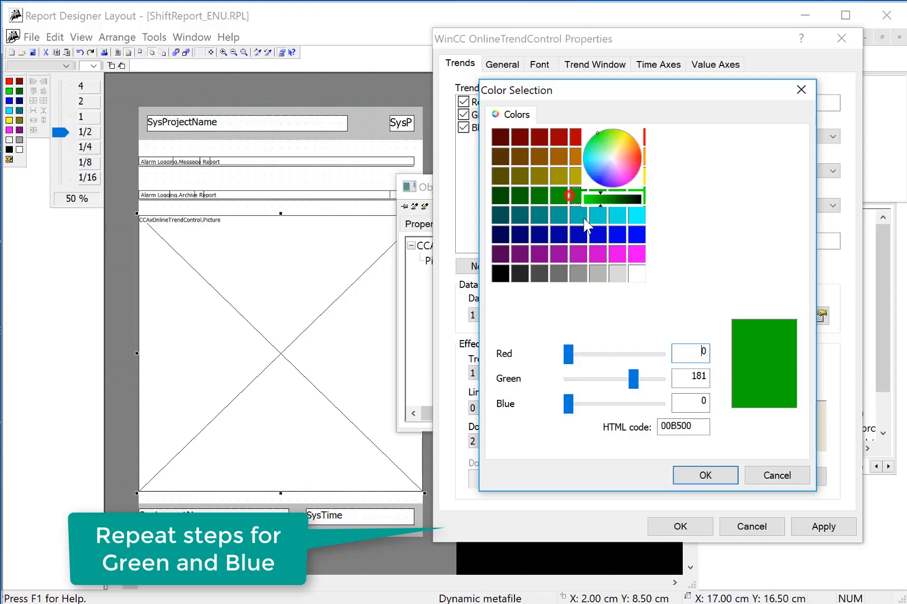
{"action": "left_click", "coordinate": [729, 473]}
{"action": "left_click", "coordinate": [800, 317]}
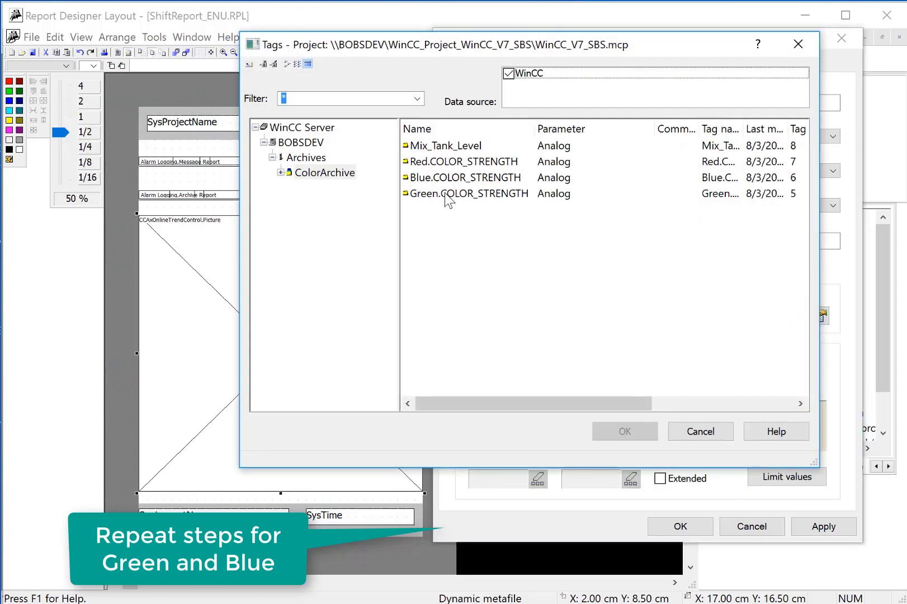
{"action": "double_click", "coordinate": [447, 196]}
- Colour the Blue trend blue, link it to Blue.COLOR_STRENGTH, and apply
{"action": "left_click", "coordinate": [474, 129]}
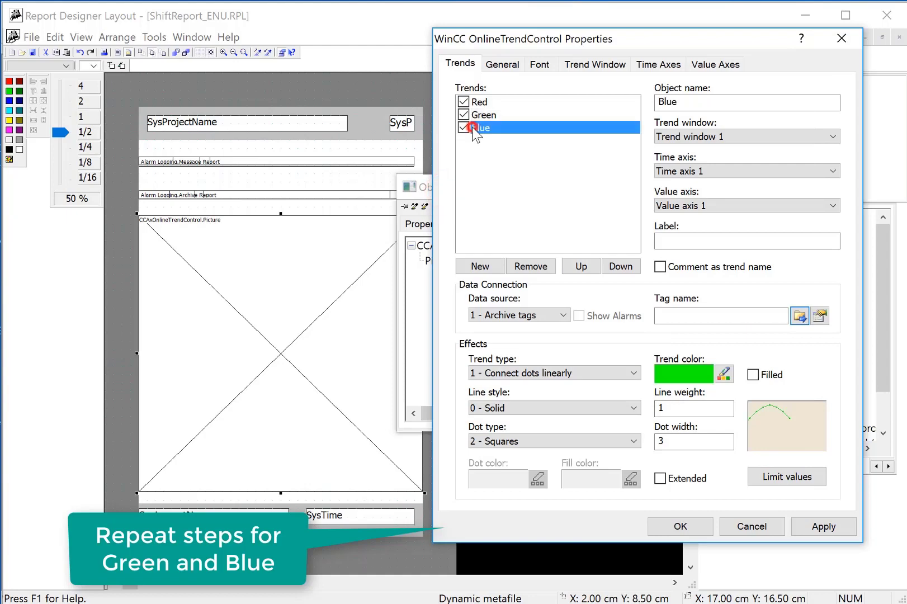
{"action": "left_click", "coordinate": [721, 376]}
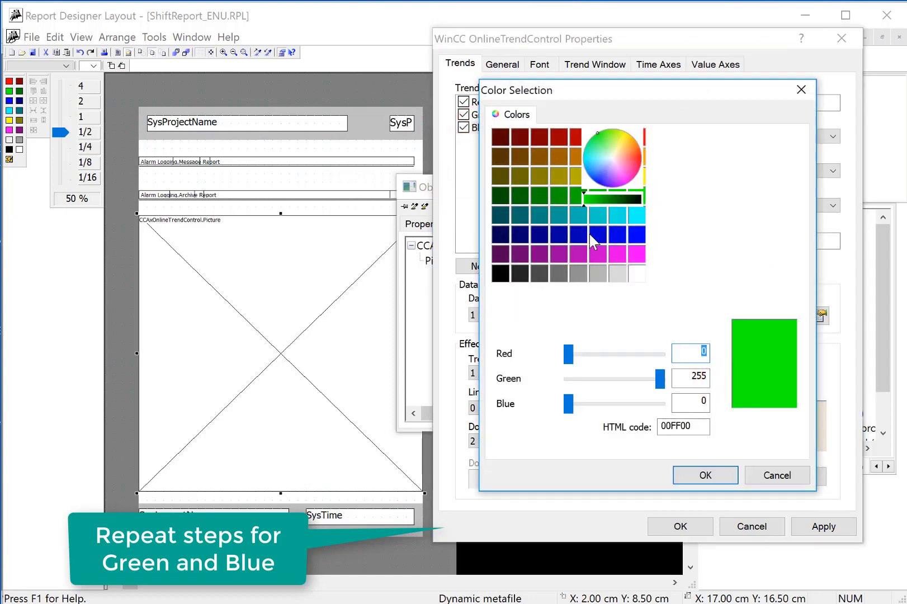
{"action": "left_click", "coordinate": [595, 234]}
{"action": "left_click", "coordinate": [705, 475]}
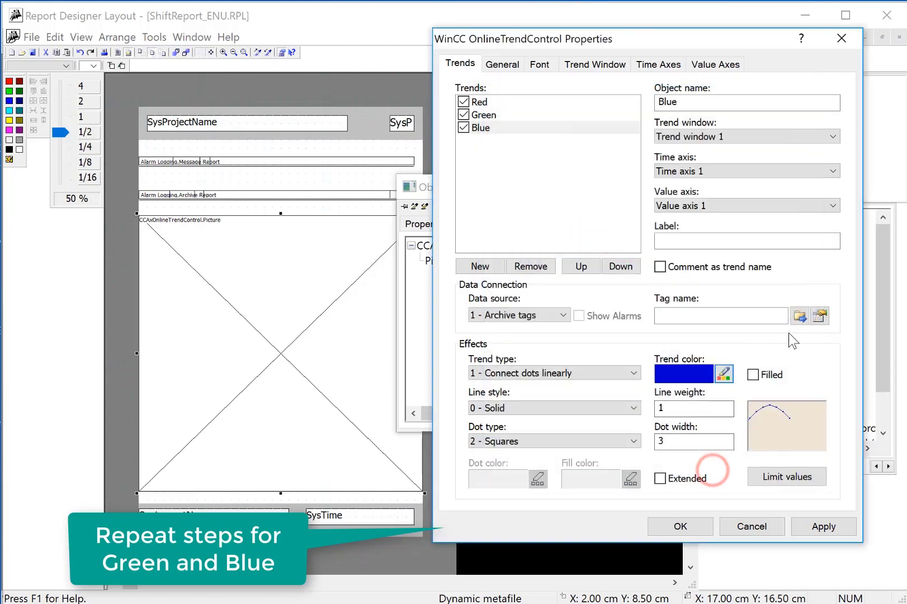
{"action": "left_click", "coordinate": [799, 317]}
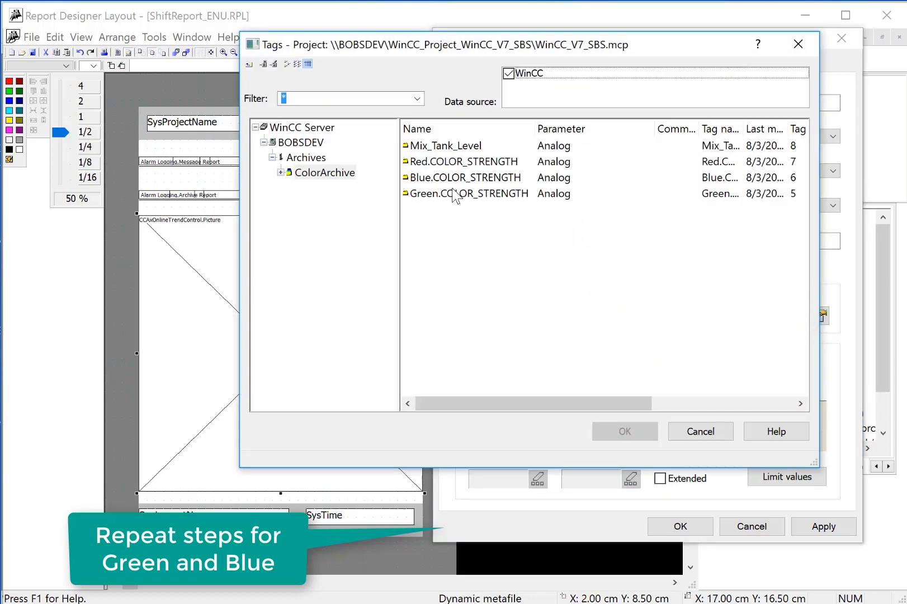
{"action": "double_click", "coordinate": [443, 179]}
{"action": "left_click", "coordinate": [814, 525]}
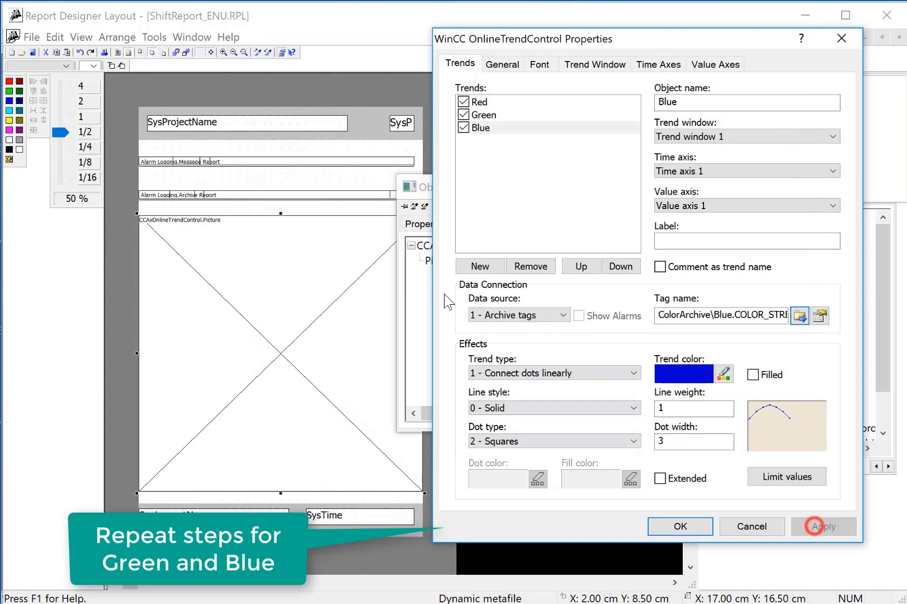
- Turn off automatic value scaling and set the value axis upper limit to 100
{"action": "left_click", "coordinate": [706, 63]}
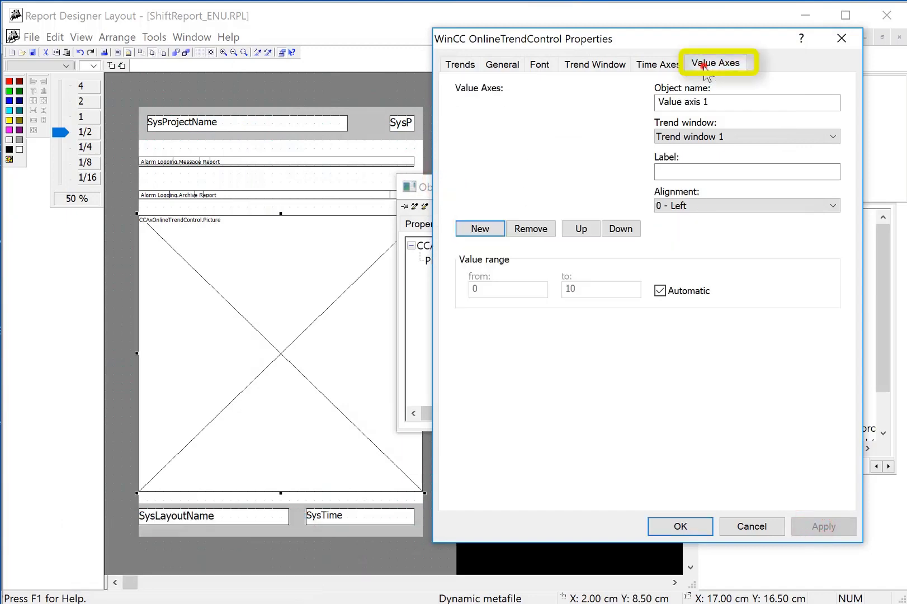
{"action": "left_click", "coordinate": [660, 290]}
{"action": "left_click", "coordinate": [586, 290]}
{"action": "type", "text": "0"}
- Set the time axis range to 20 × 1 minute and confirm the trend settings
{"action": "key", "text": "ctrl+shift+Tab"}
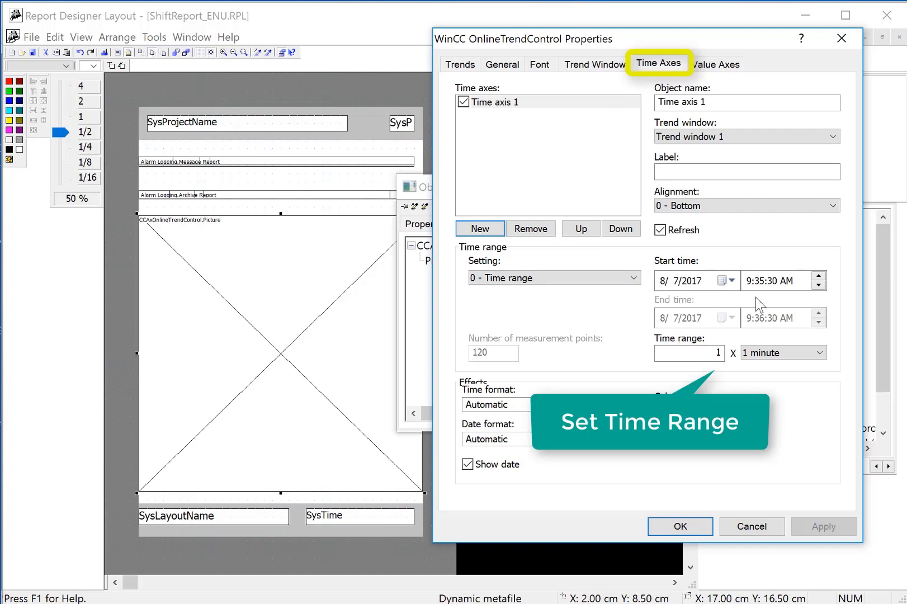
{"action": "double_click", "coordinate": [717, 352]}
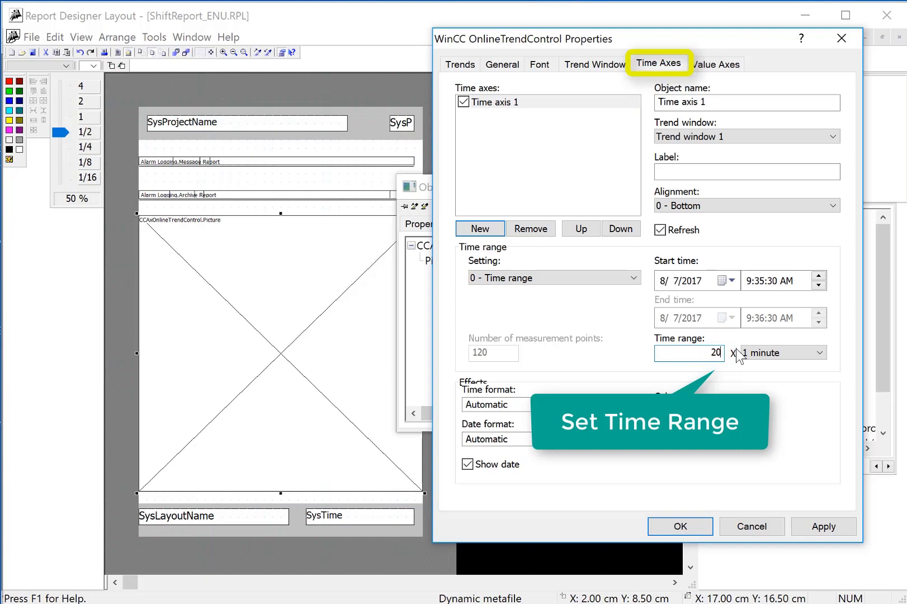
{"action": "type", "text": "20"}
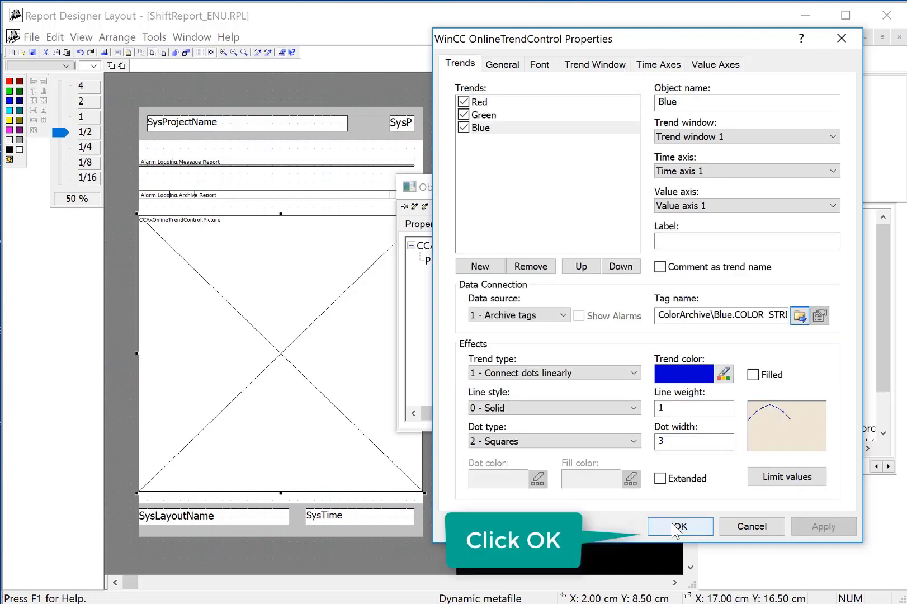
{"action": "left_click", "coordinate": [676, 526]}
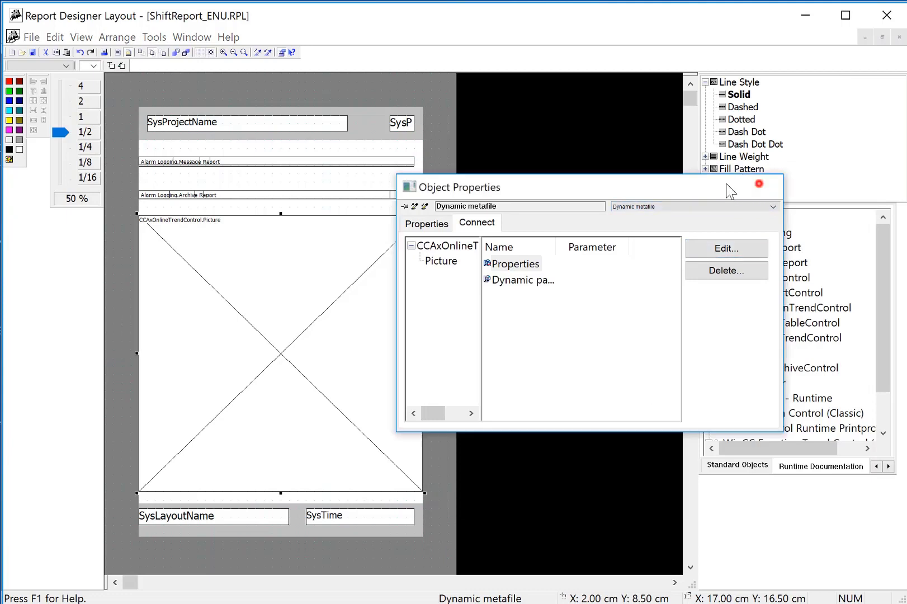
- Close Object Properties, save the layout, and pick Static Text from Standard Objects
{"action": "left_click", "coordinate": [761, 189]}
{"action": "left_click", "coordinate": [34, 51]}
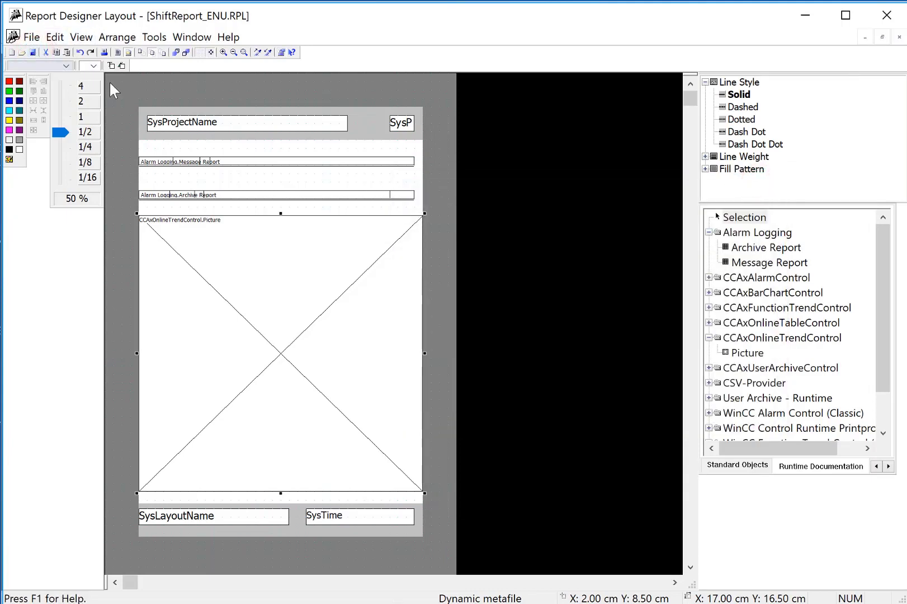
{"action": "left_click", "coordinate": [117, 52]}
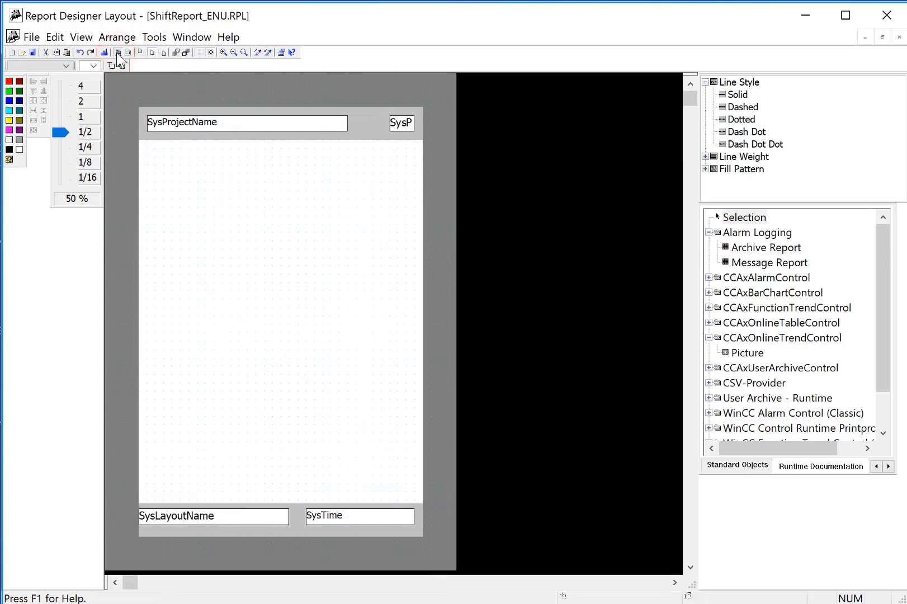
{"action": "left_click", "coordinate": [117, 53]}
{"action": "left_click", "coordinate": [126, 53]}
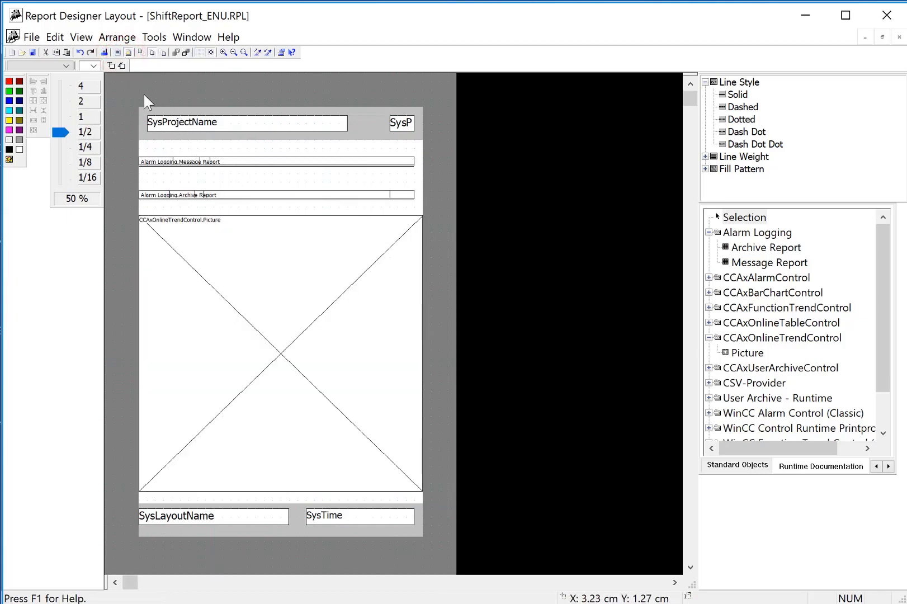
{"action": "scroll", "coordinate": [240, 206], "scroll_direction": "up", "scroll_amount": 1}
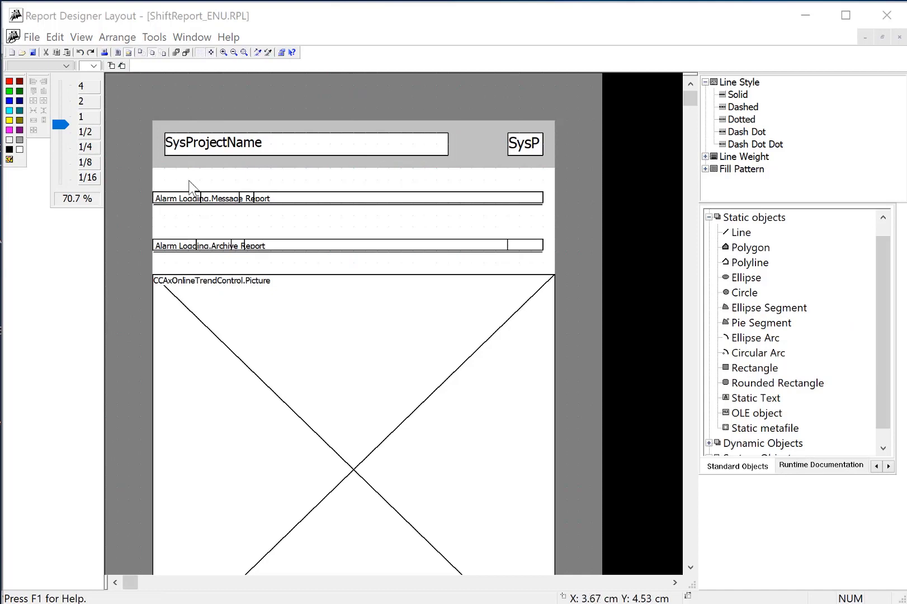
{"action": "mouse_move", "coordinate": [881, 344]}
{"action": "left_mouse_down"}
{"action": "mouse_move", "coordinate": [881, 352]}
{"action": "mouse_move", "coordinate": [881, 330]}
{"action": "left_mouse_up"}
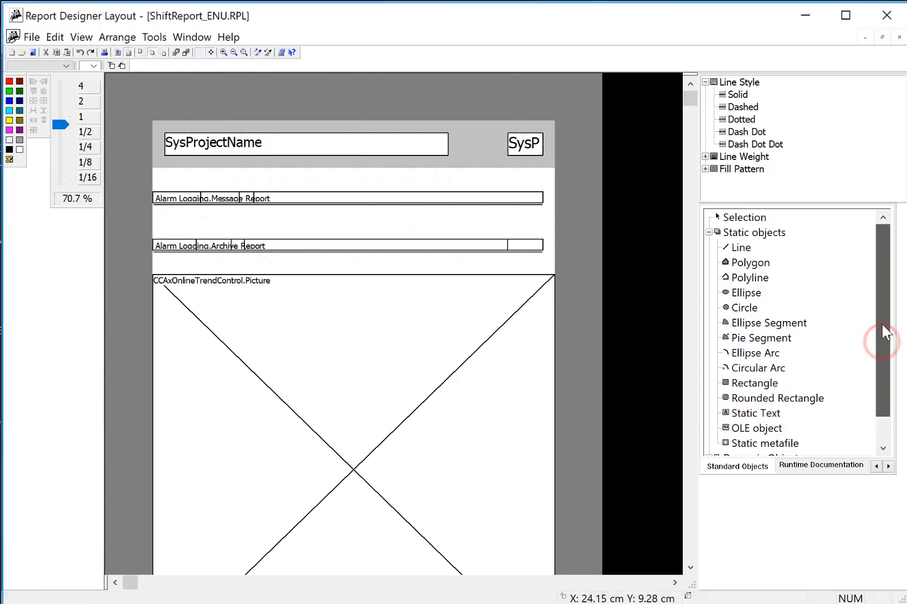
{"action": "left_click", "coordinate": [765, 412]}
- Draw an 'Active Alarms' label with red fill, white text, centred horizontally and vertically
{"action": "left_click_drag", "start_coordinate": [152, 168], "coordinate": [296, 193]}
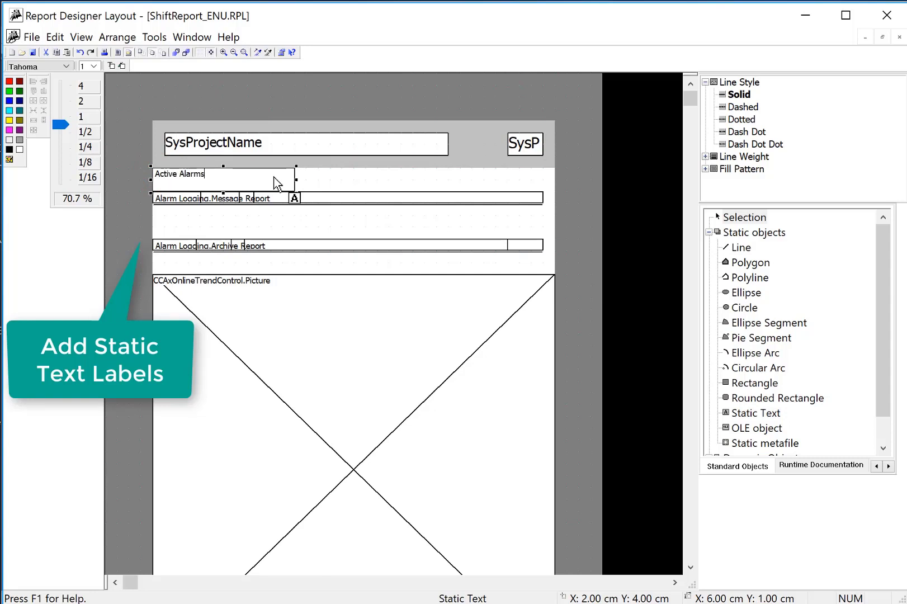
{"action": "left_click", "coordinate": [129, 177]}
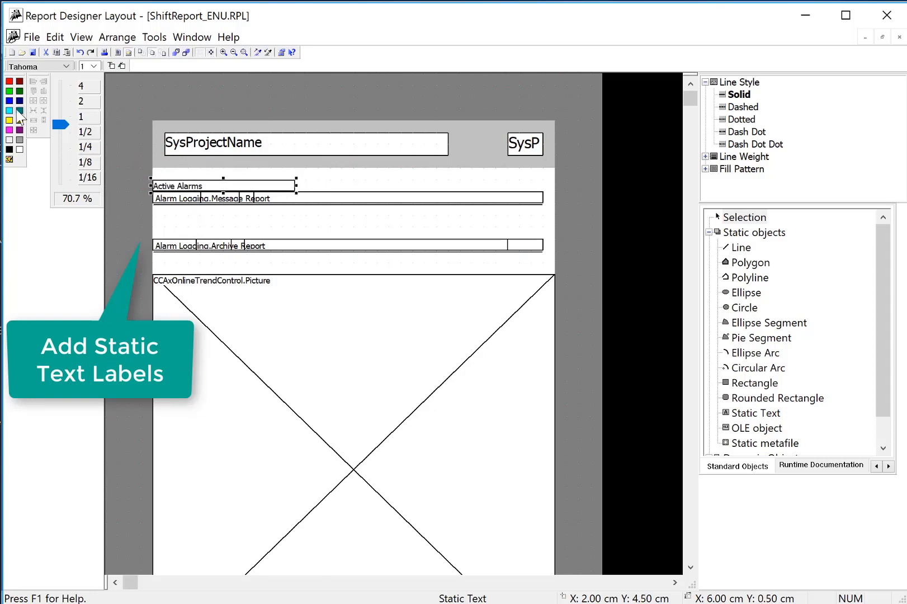
{"action": "left_click", "coordinate": [10, 82]}
{"action": "right_click", "coordinate": [197, 183]}
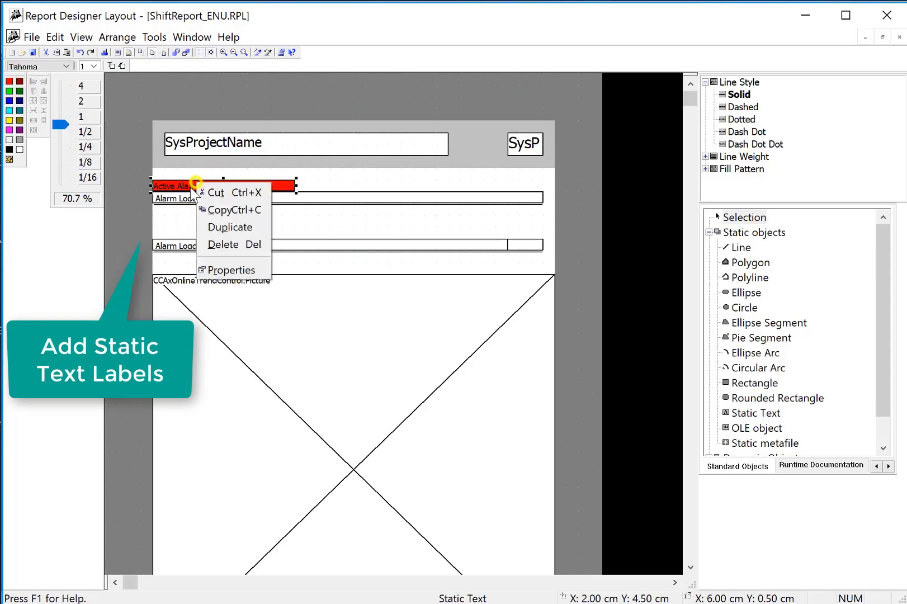
{"action": "left_click", "coordinate": [214, 267]}
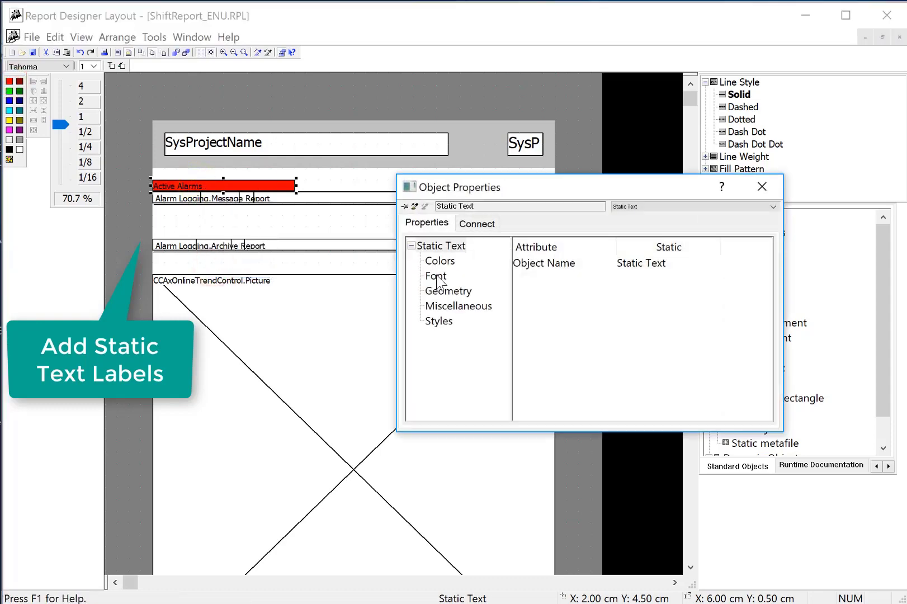
{"action": "left_click", "coordinate": [442, 261]}
{"action": "left_click", "coordinate": [542, 326]}
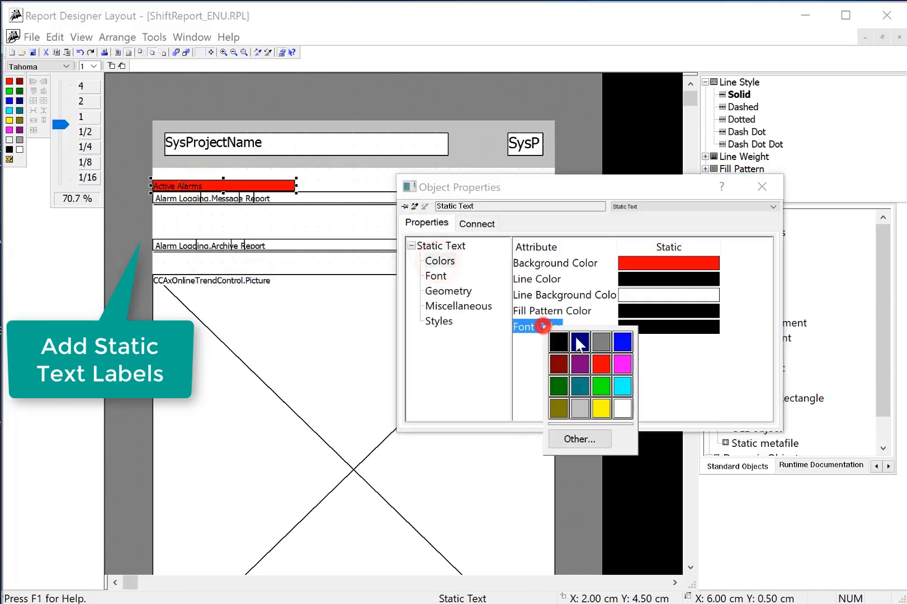
{"action": "left_click", "coordinate": [622, 407]}
{"action": "left_click", "coordinate": [433, 275]}
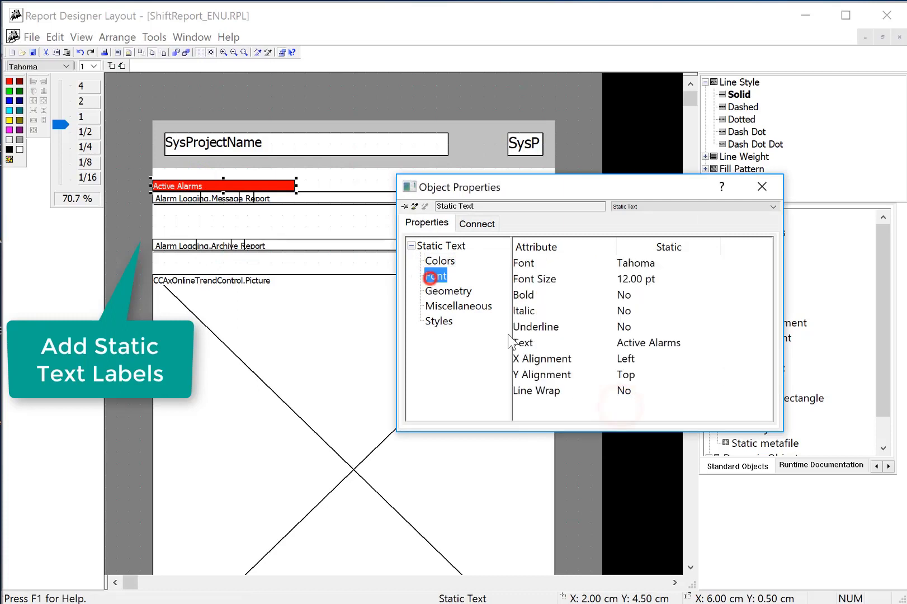
{"action": "left_click", "coordinate": [528, 358]}
{"action": "left_click", "coordinate": [559, 386]}
{"action": "left_click", "coordinate": [538, 375]}
{"action": "left_click", "coordinate": [575, 402]}
- Duplicate it as a dark grey 'Alarm Archives' label above the Archive Report table
{"action": "right_click", "coordinate": [245, 183]}
{"action": "left_click", "coordinate": [262, 227]}
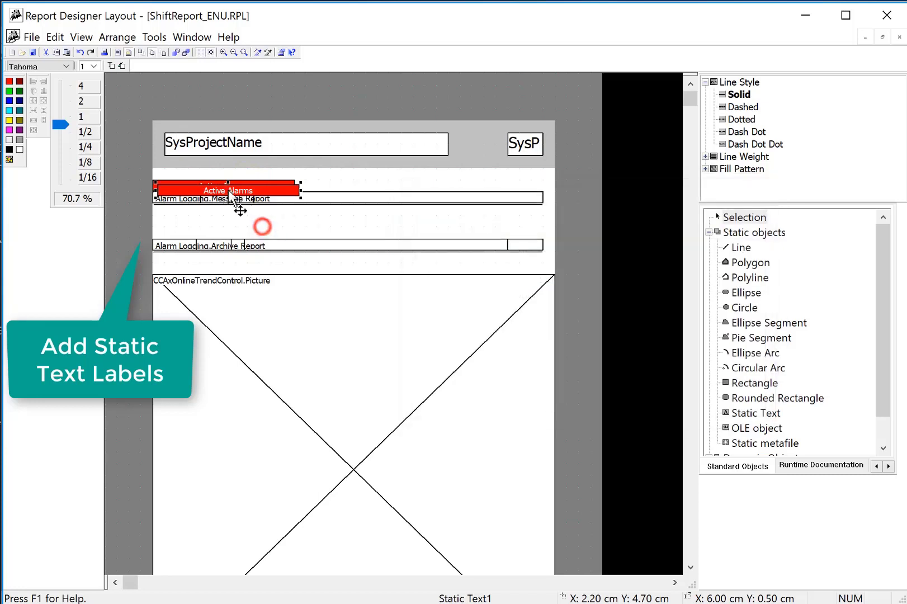
{"action": "left_click_drag", "start_coordinate": [235, 196], "coordinate": [218, 235]}
{"action": "left_click_drag", "start_coordinate": [215, 234], "coordinate": [216, 235]}
{"action": "left_click", "coordinate": [185, 232]}
{"action": "key", "text": "ctrl+a"}
{"action": "type", "text": "Alarm"}
{"action": "left_click", "coordinate": [193, 231]}
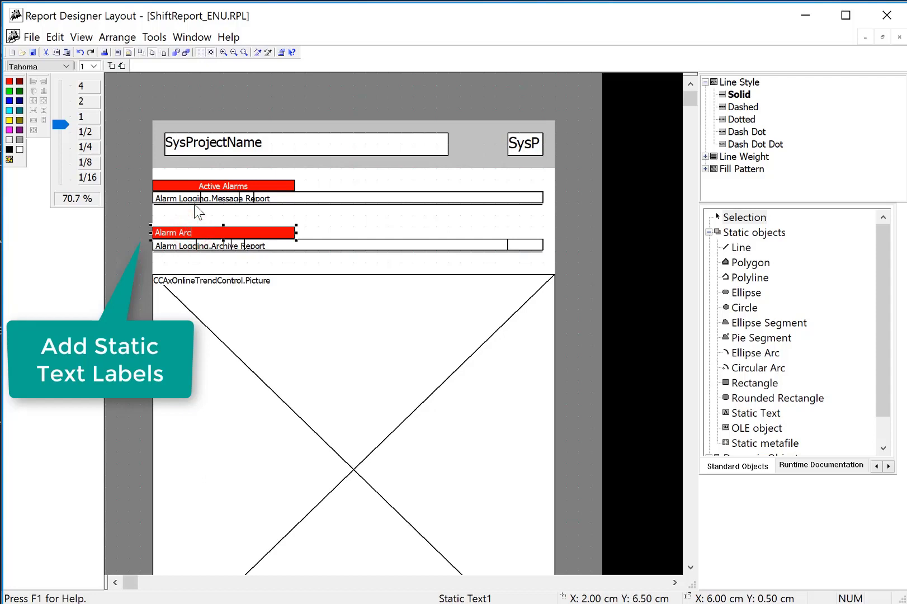
{"action": "key", "text": "Return"}
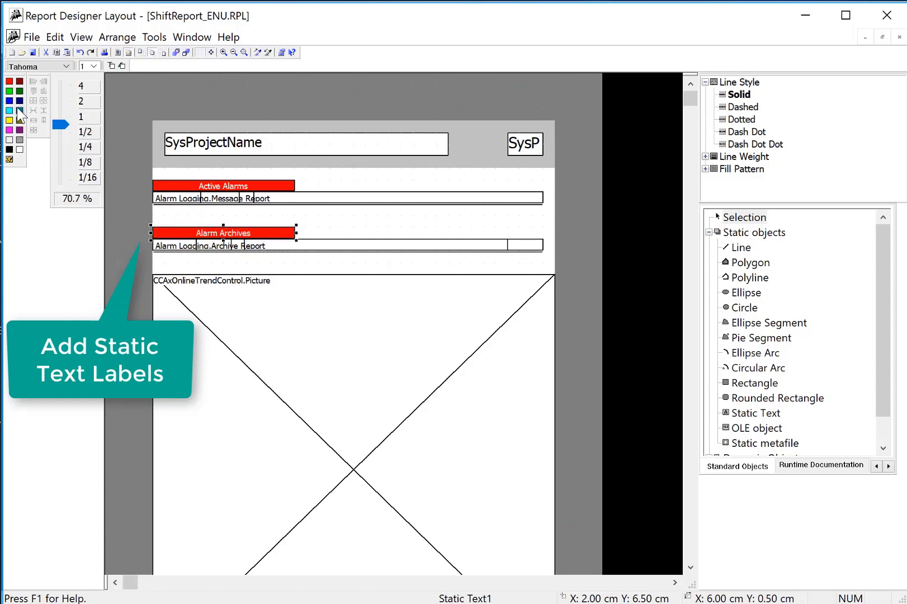
{"action": "left_click", "coordinate": [20, 139]}
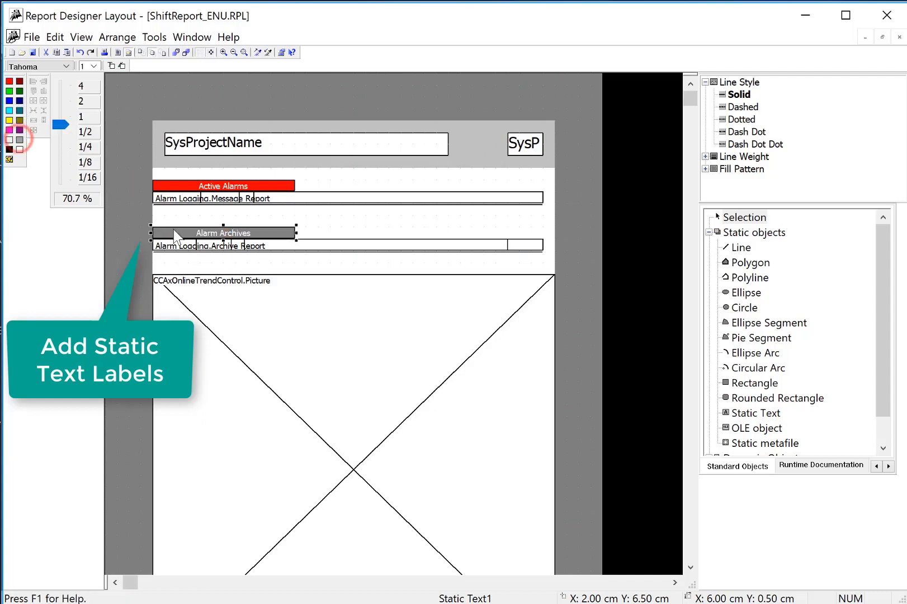
- Duplicate that as a dark blue 'Trends' label above the trend picture
{"action": "right_click", "coordinate": [205, 231]}
{"action": "left_click", "coordinate": [223, 273]}
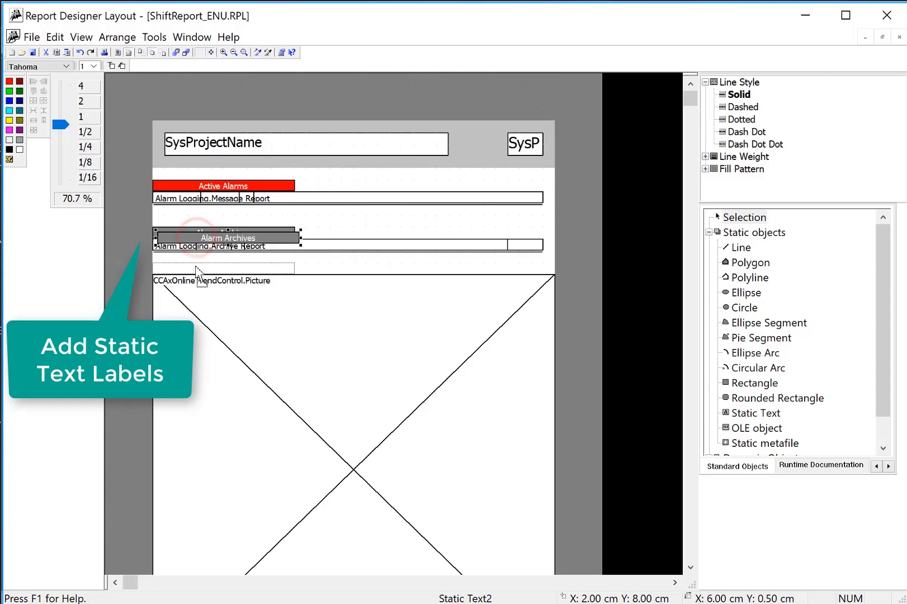
{"action": "left_click_drag", "start_coordinate": [199, 246], "coordinate": [193, 276]}
{"action": "double_click", "coordinate": [196, 267]}
{"action": "key", "text": "BackSpace"}
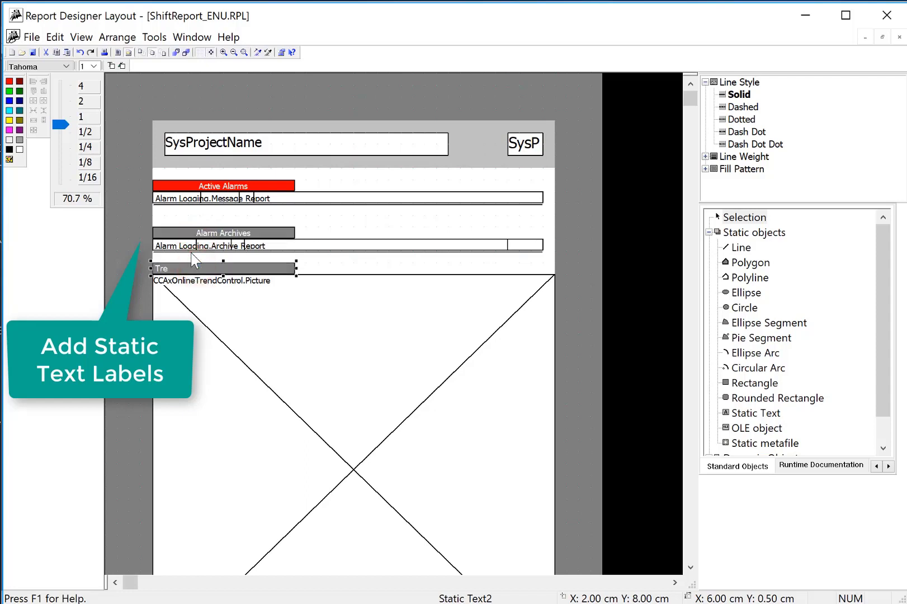
{"action": "left_click", "coordinate": [330, 270]}
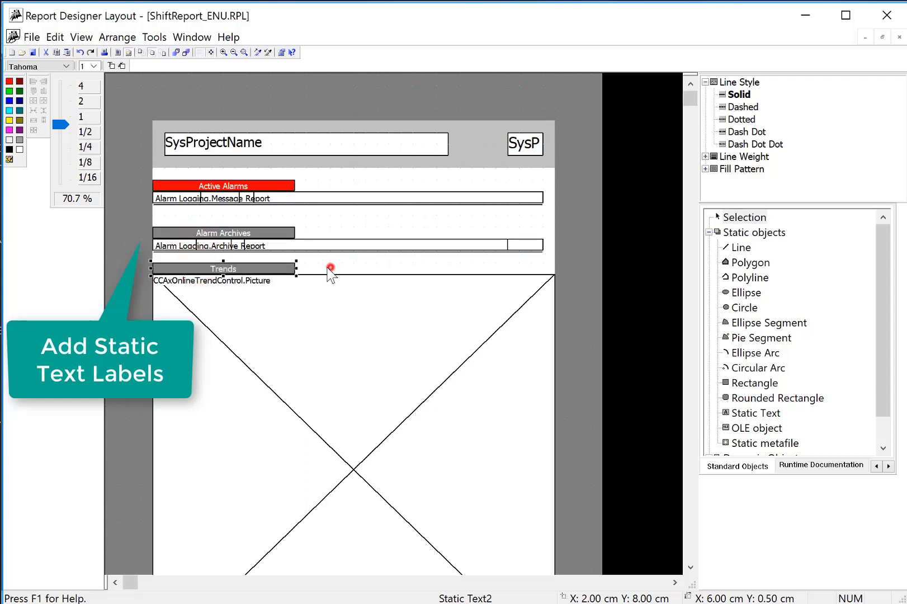
{"action": "left_click", "coordinate": [18, 102]}
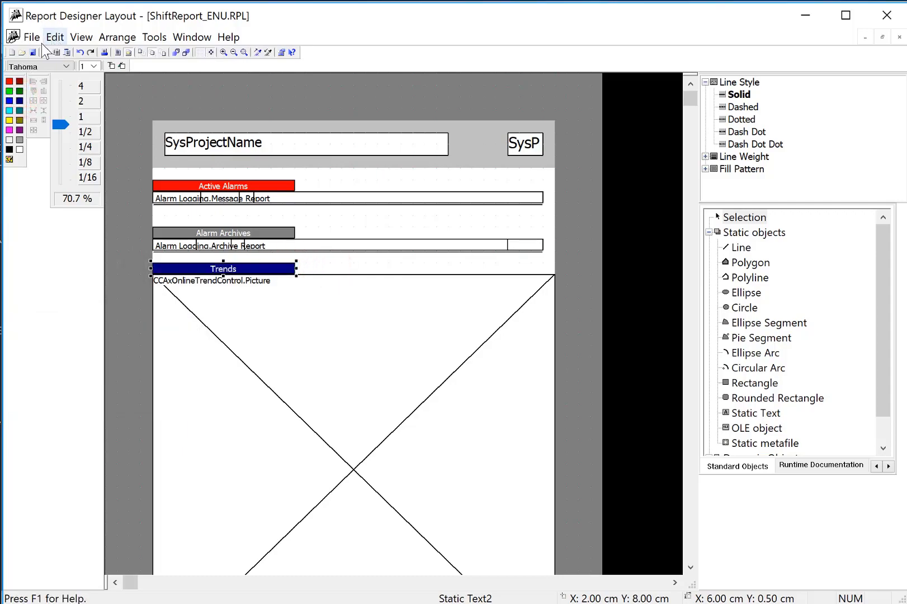